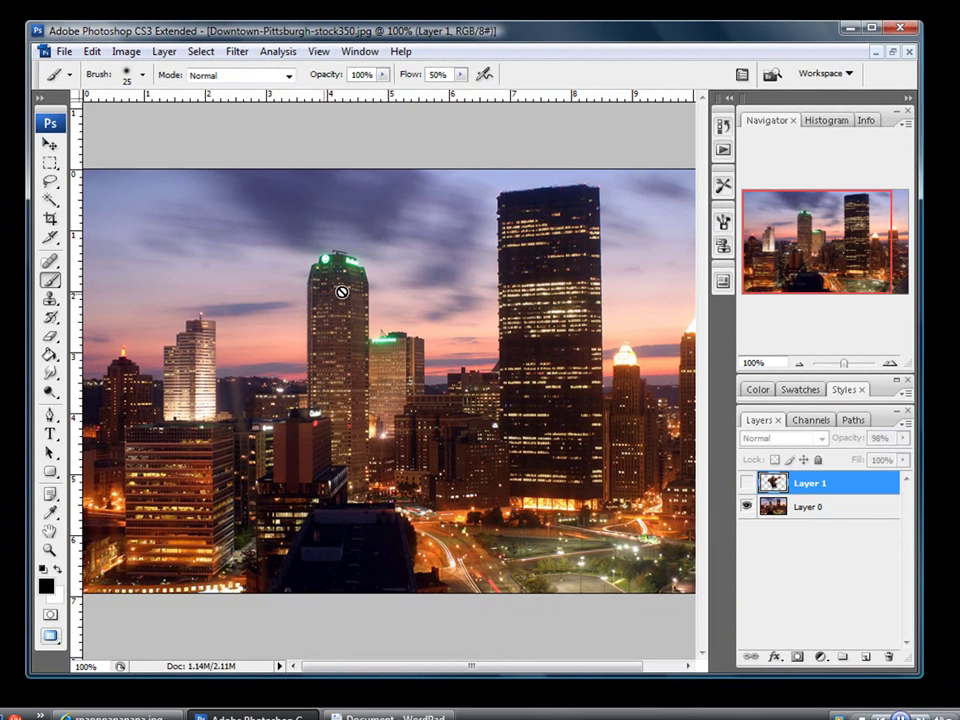
# - Switch to the davidbanner4.psd document to view the selected cut-out figure
pyautogui.click(874, 51)
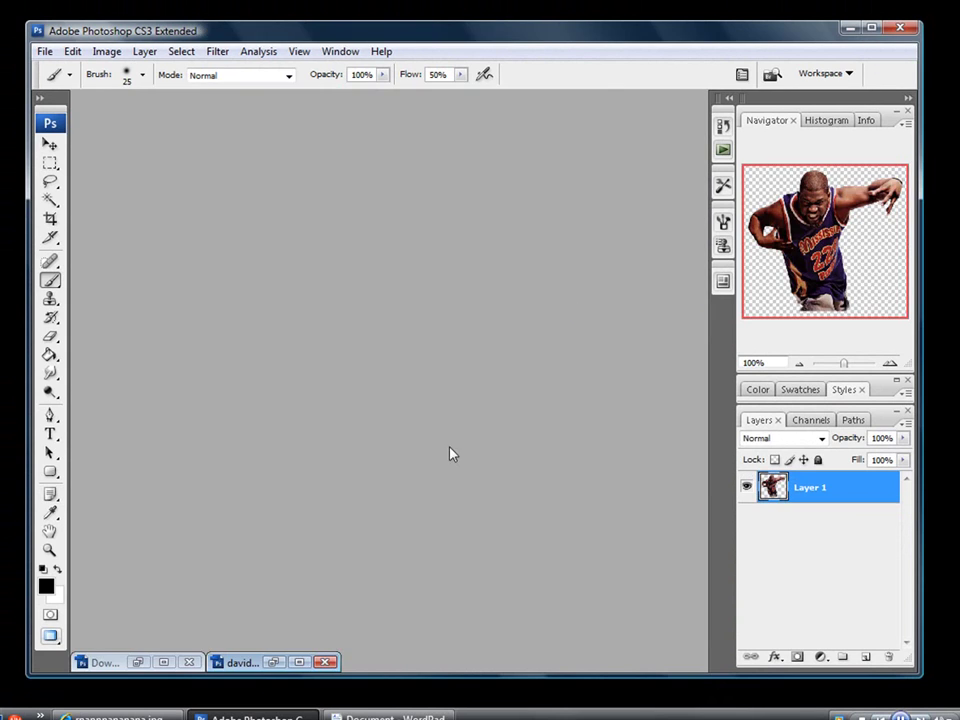
pyautogui.click(298, 662)
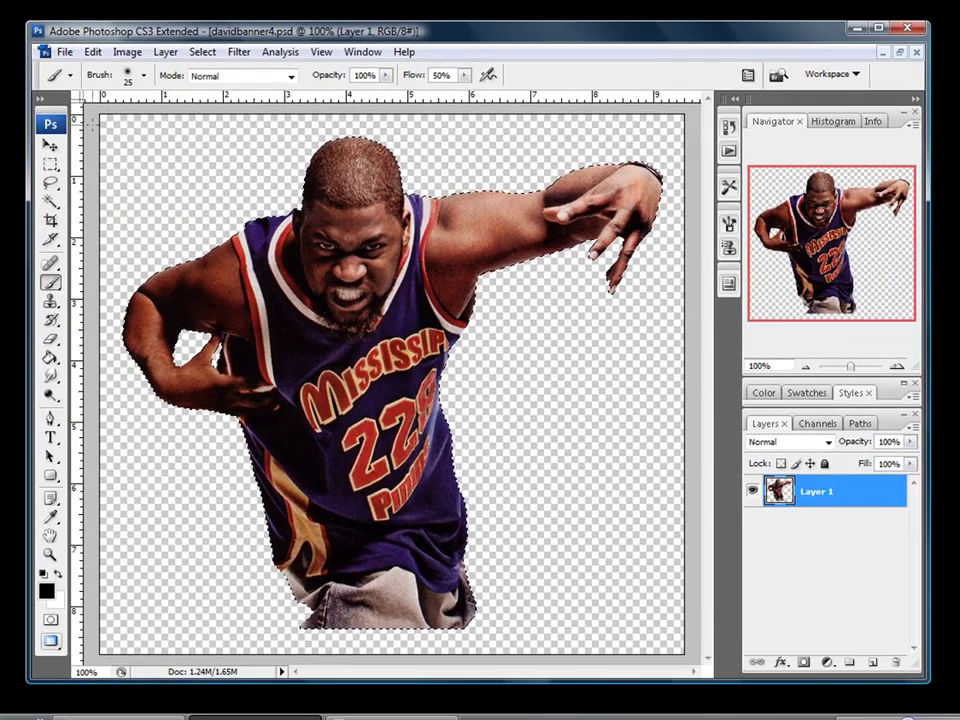
pyautogui.click(49, 145)
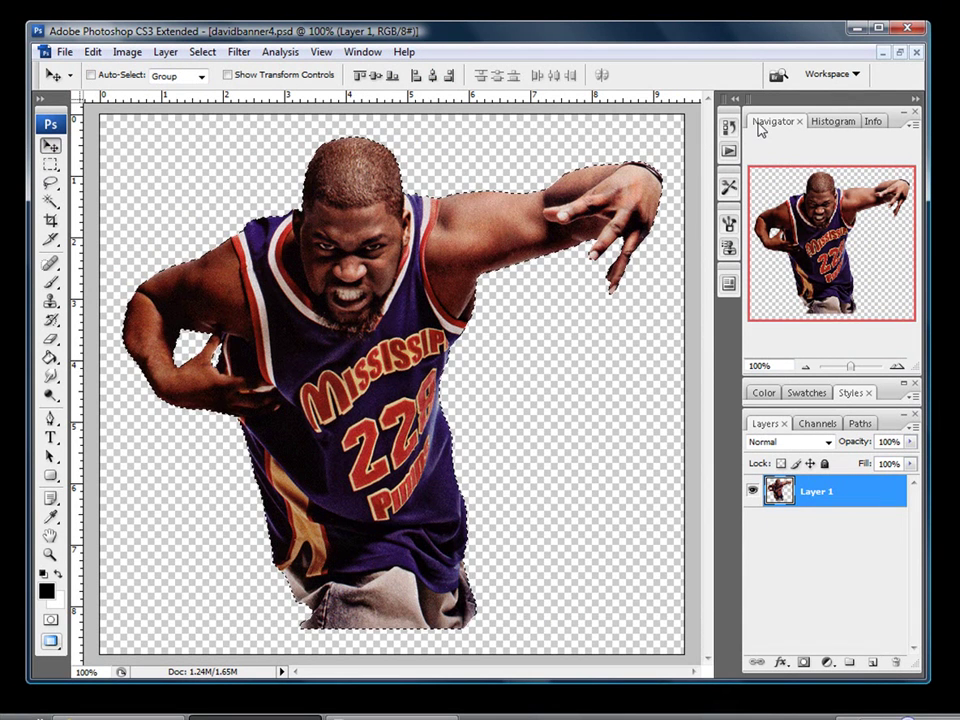
# - Return to the Downtown-Pittsburgh-stock350.jpg document and make Layer 1 visible
pyautogui.click(883, 54)
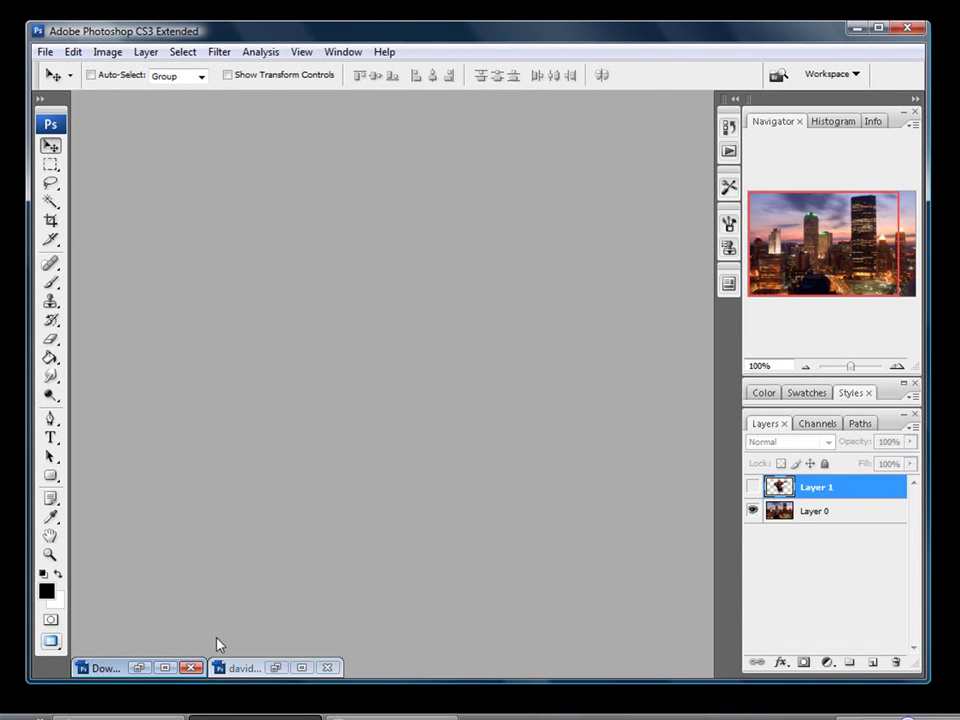
pyautogui.click(139, 667)
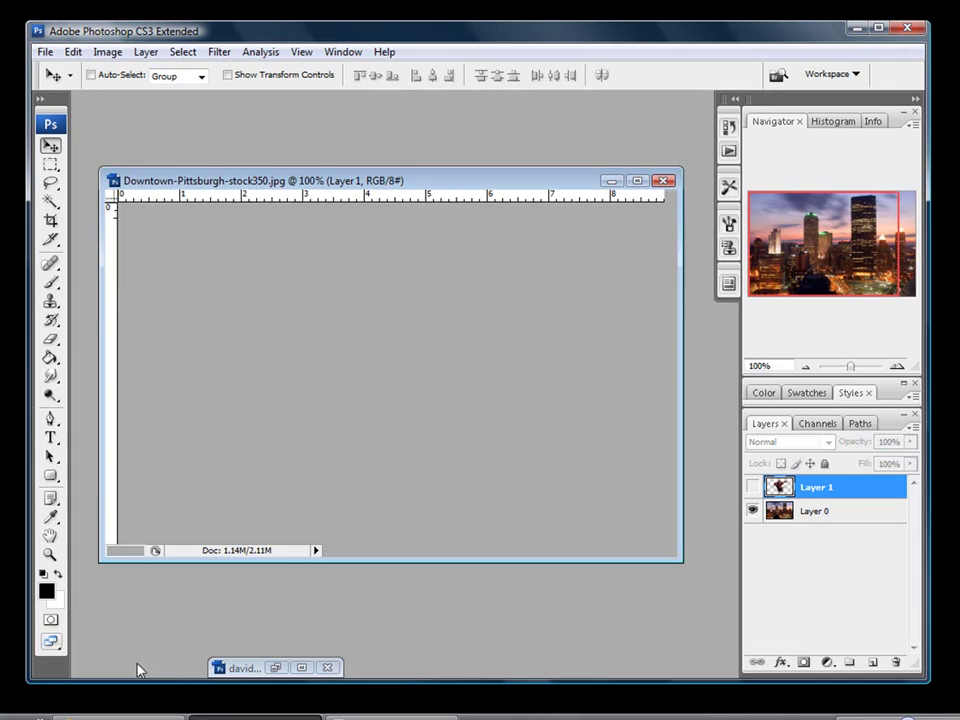
pyautogui.click(637, 180)
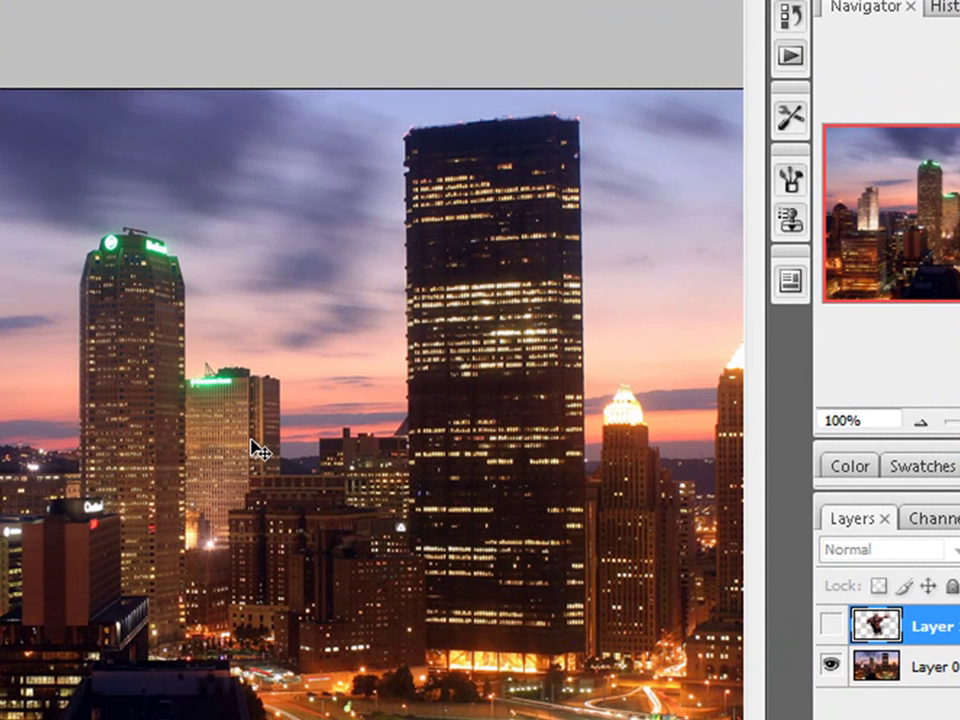
pyautogui.click(831, 628)
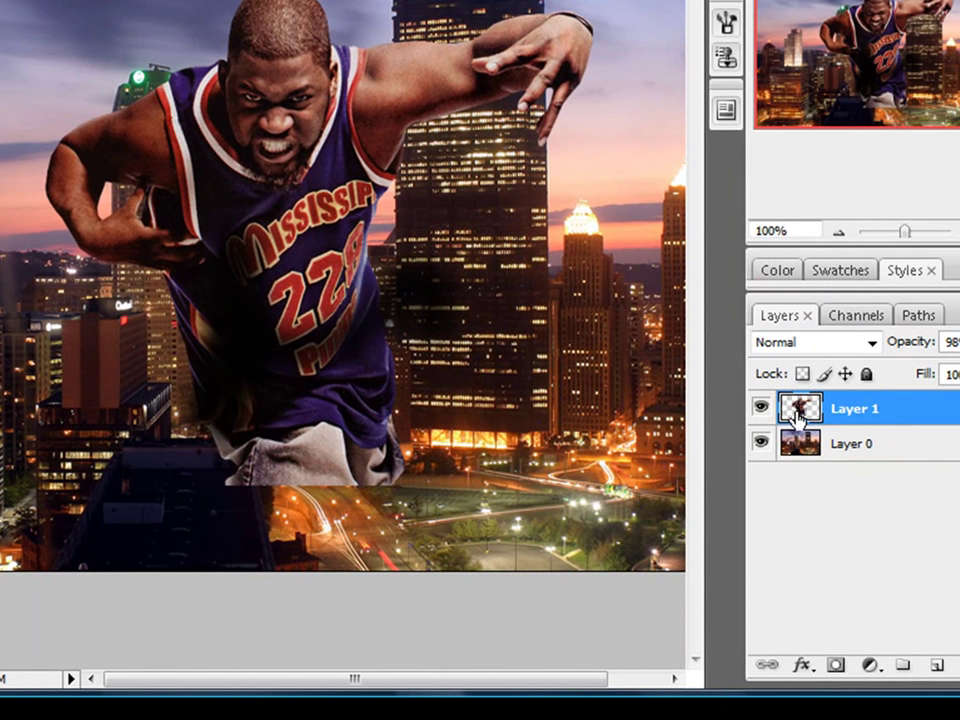
# - Add a layer mask to Layer 1, keep the mask active, and ready the Brush with black as foreground colour
pyautogui.click(834, 664)
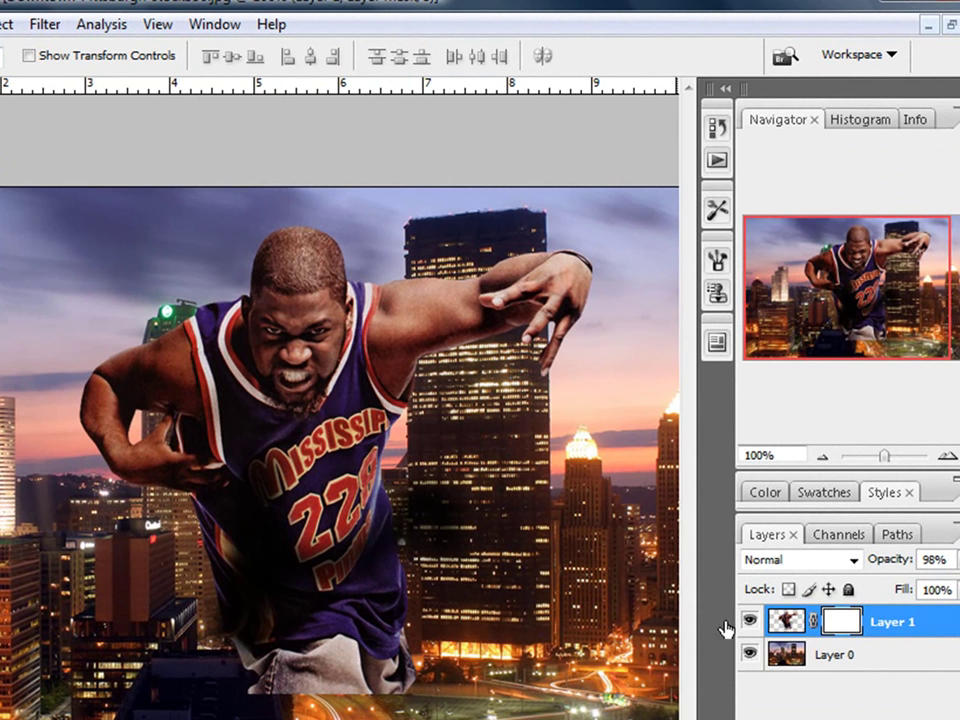
pyautogui.click(830, 622)
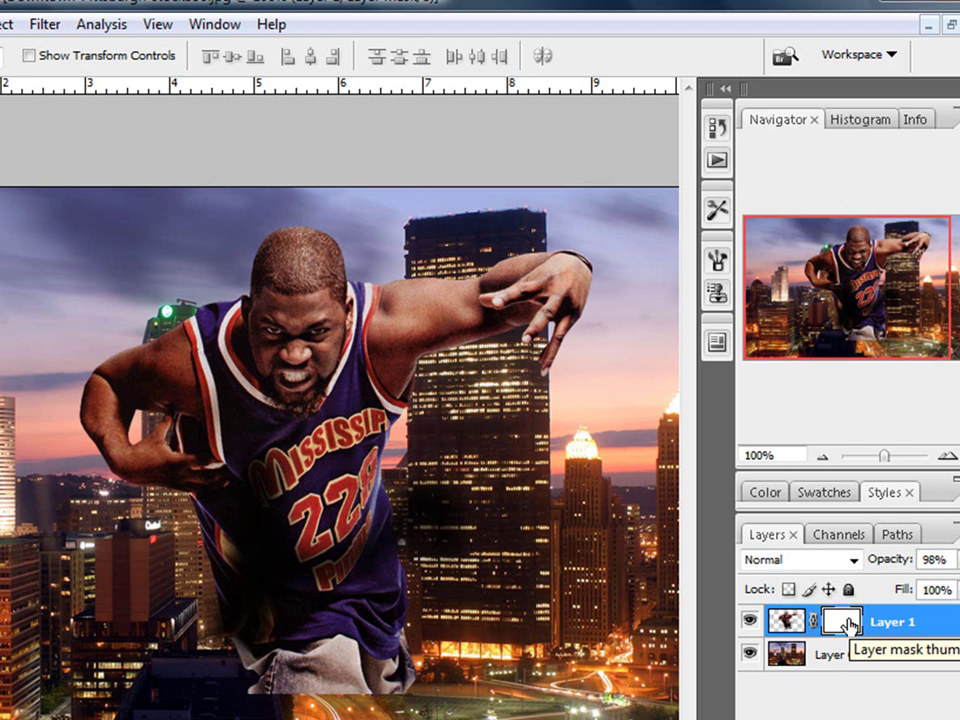
pyautogui.click(792, 626)
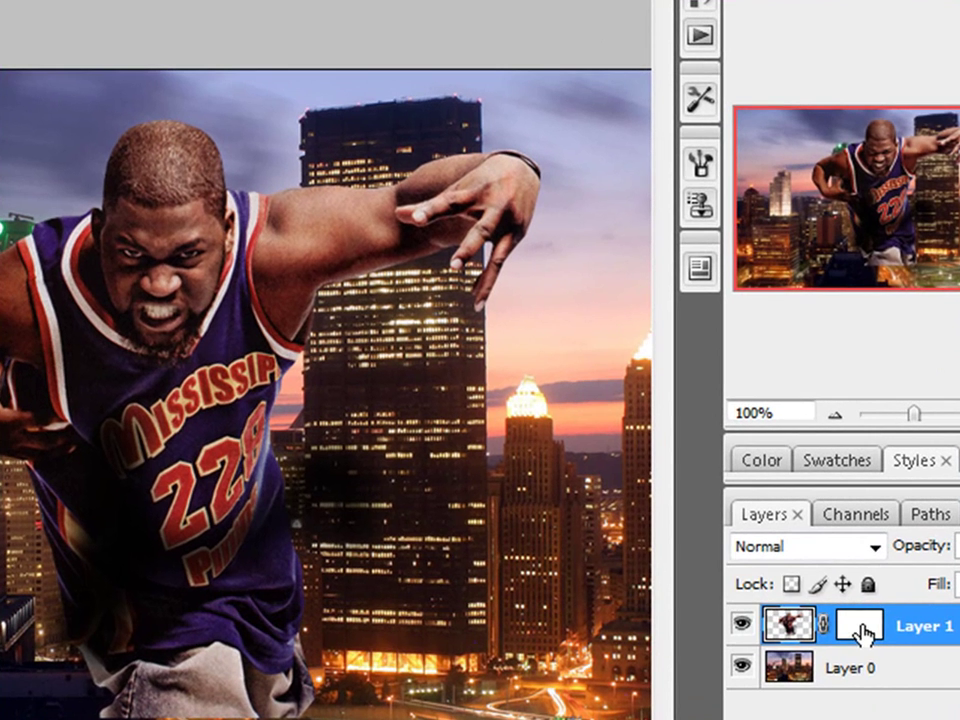
pyautogui.click(842, 621)
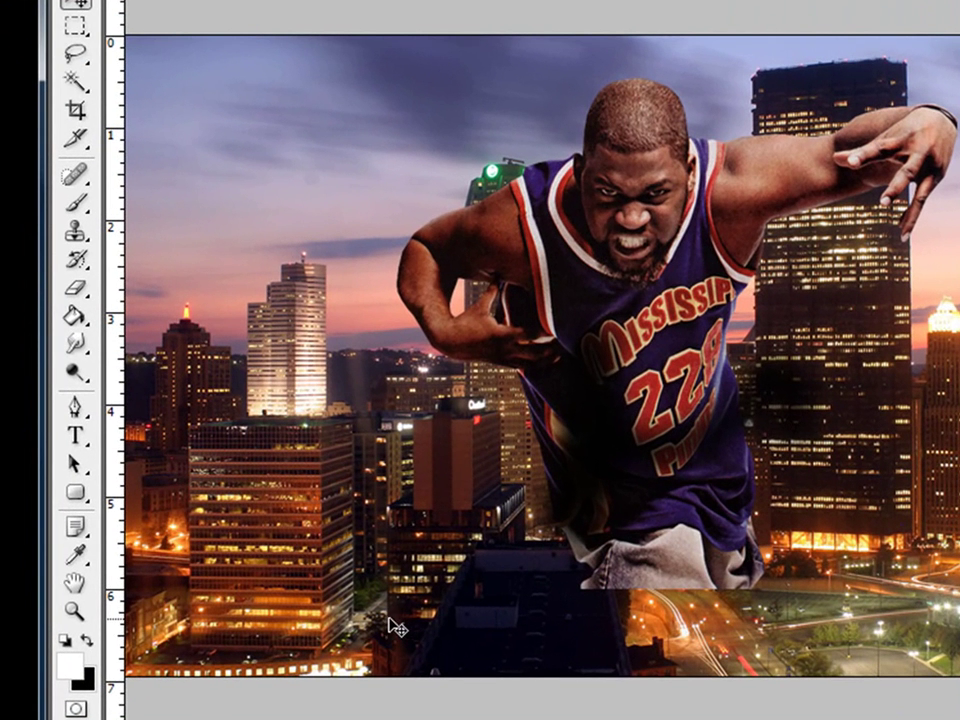
pyautogui.click(90, 641)
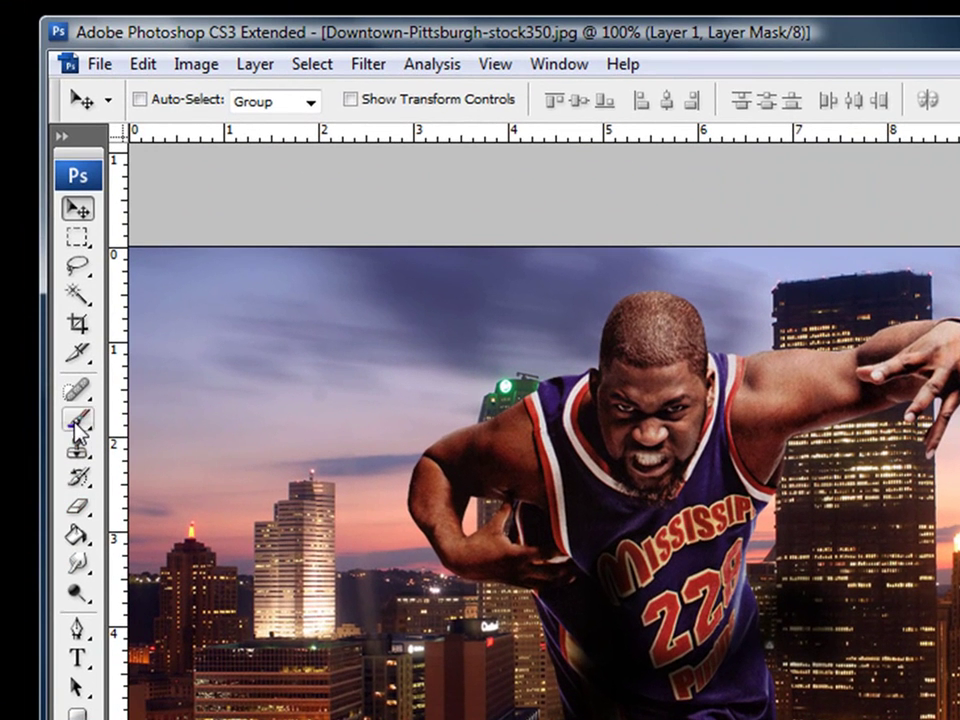
pyautogui.click(75, 200)
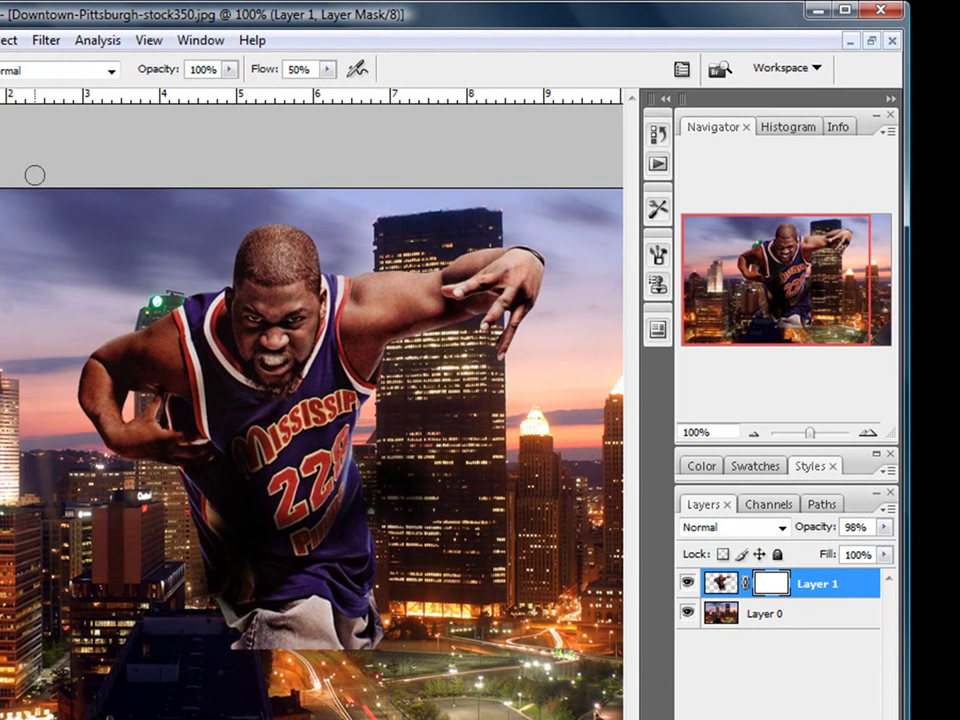
# - Load the saved "right arm" path as a selection and return to the layer list
pyautogui.click(821, 505)
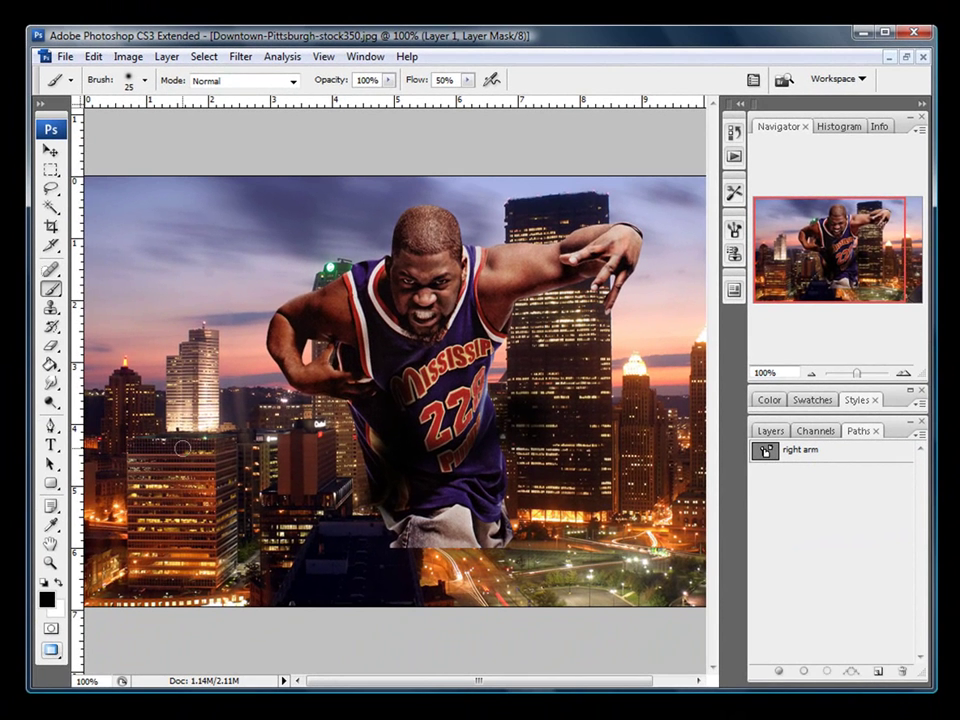
pyautogui.click(50, 425)
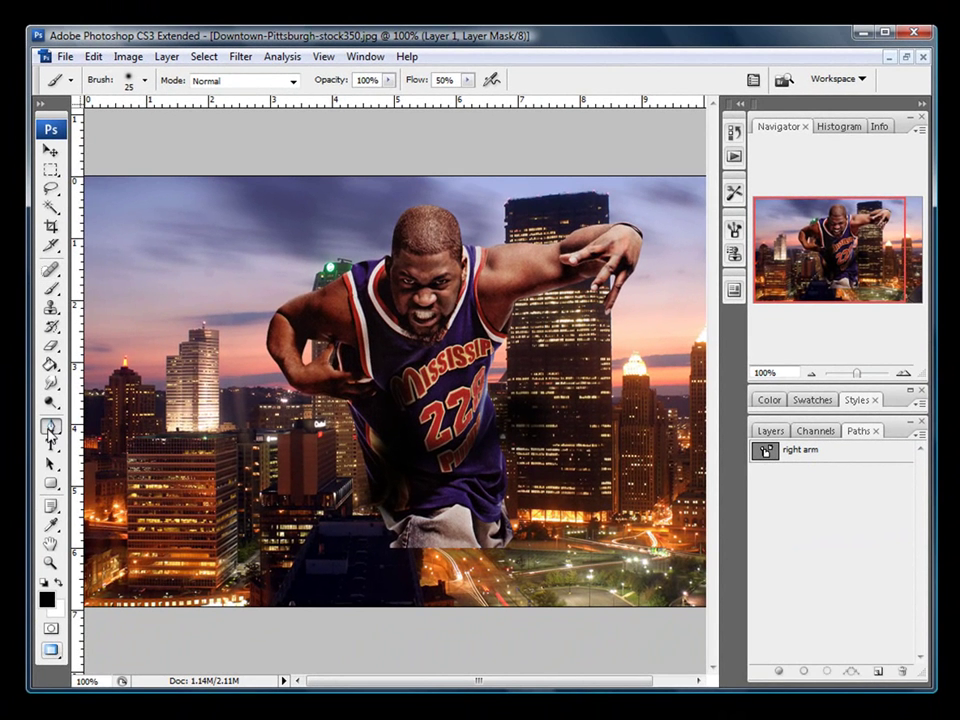
pyautogui.keyDown('ctrl'); pyautogui.click(766, 453); pyautogui.keyUp('ctrl')
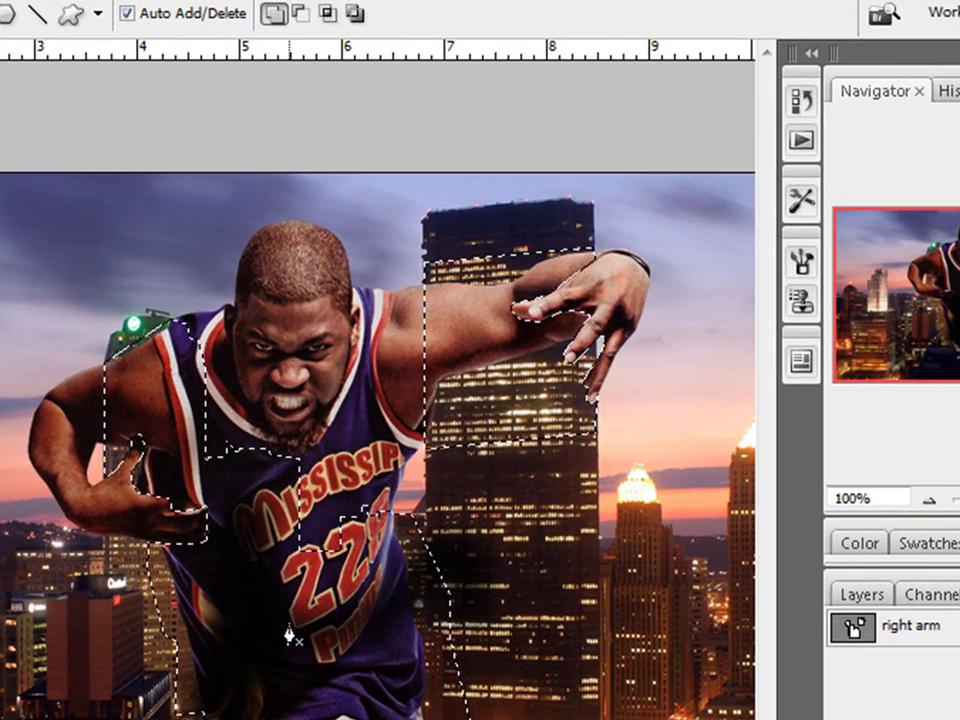
pyautogui.click(858, 594)
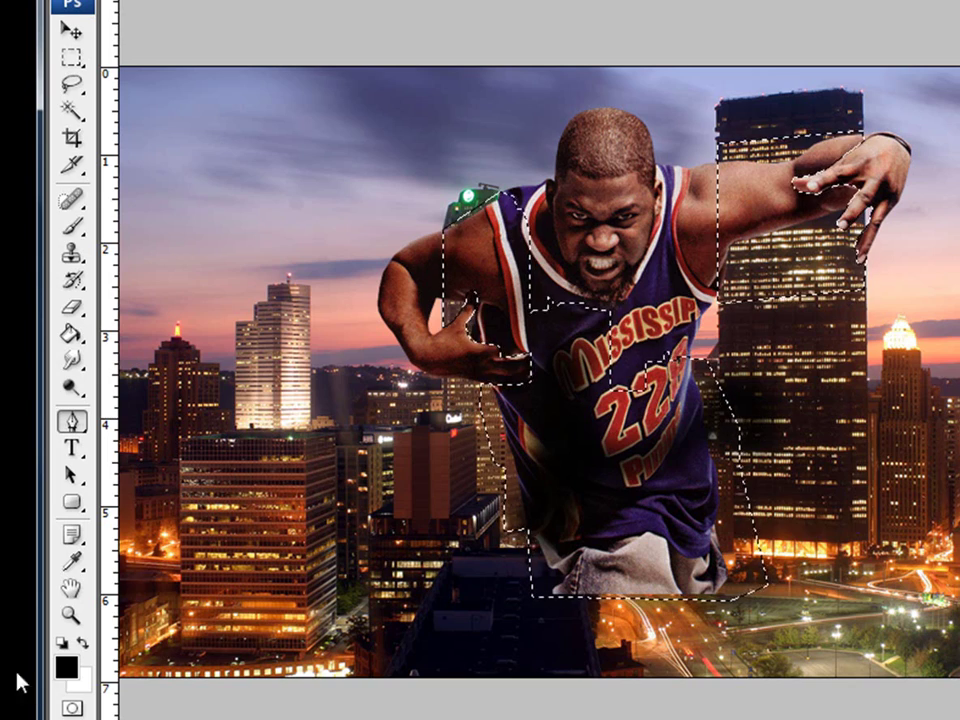
# - Brush black on Layer 1's mask inside the selection to hide the body and arms behind the buildings, and deselect
pyautogui.click(71, 225)
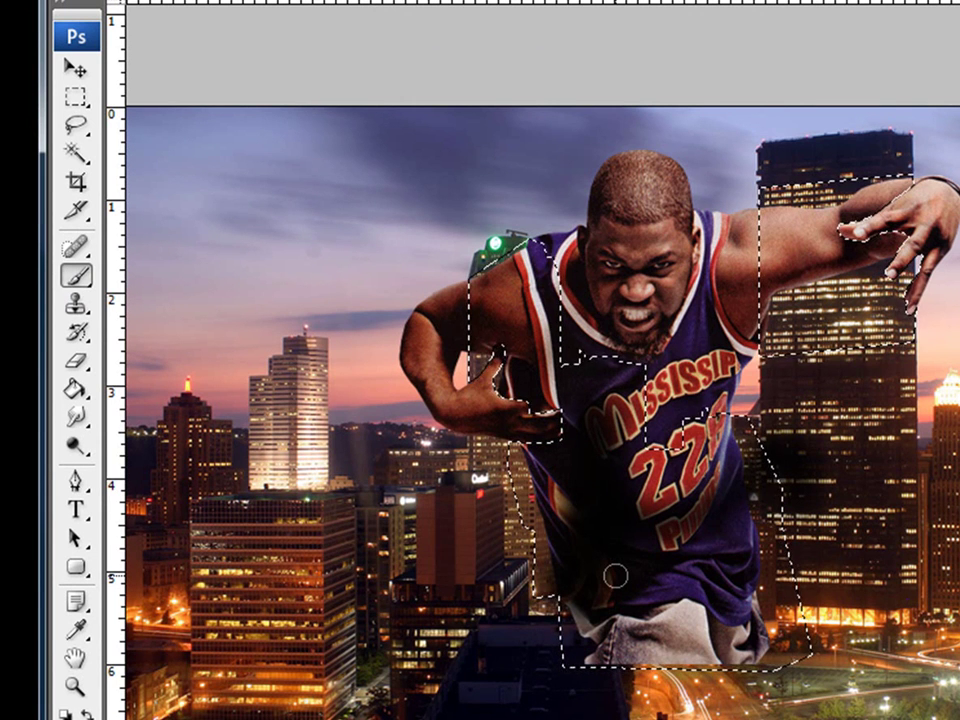
pyautogui.moveTo(615, 575)
pyautogui.mouseDown()
pyautogui.moveTo(621, 546)
pyautogui.moveTo(707, 467)
pyautogui.moveTo(690, 440)
pyautogui.moveTo(649, 596)
pyautogui.moveTo(606, 621)
pyautogui.moveTo(596, 643)
pyautogui.moveTo(472, 618)
pyautogui.mouseUp()
pyautogui.moveTo(761, 519)
pyautogui.mouseDown()
pyautogui.moveTo(706, 434)
pyautogui.moveTo(698, 452)
pyautogui.moveTo(751, 464)
pyautogui.moveTo(757, 448)
pyautogui.moveTo(719, 442)
pyautogui.moveTo(630, 508)
pyautogui.moveTo(633, 562)
pyautogui.moveTo(632, 478)
pyautogui.moveTo(523, 446)
pyautogui.moveTo(517, 503)
pyautogui.moveTo(547, 398)
pyautogui.moveTo(506, 320)
pyautogui.moveTo(499, 258)
pyautogui.moveTo(527, 248)
pyautogui.moveTo(545, 303)
pyautogui.moveTo(537, 415)
pyautogui.moveTo(565, 394)
pyautogui.moveTo(541, 389)
pyautogui.moveTo(627, 385)
pyautogui.moveTo(650, 361)
pyautogui.moveTo(572, 363)
pyautogui.moveTo(551, 416)
pyautogui.moveTo(643, 448)
pyautogui.moveTo(596, 458)
pyautogui.moveTo(644, 477)
pyautogui.moveTo(755, 425)
pyautogui.mouseUp()
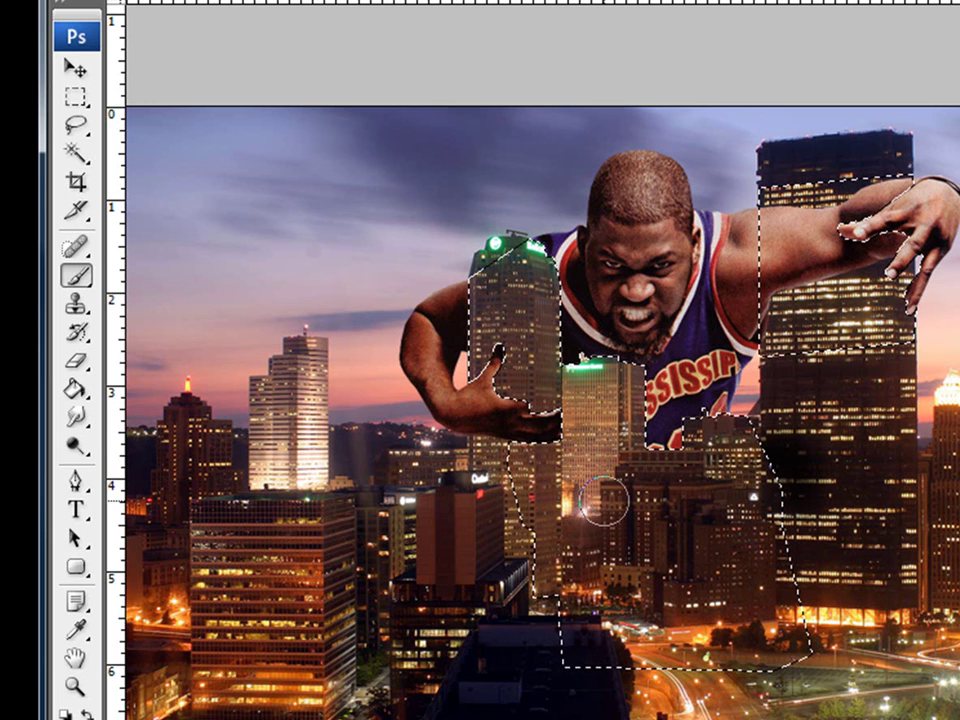
pyautogui.moveTo(790, 320)
pyautogui.mouseDown()
pyautogui.moveTo(793, 258)
pyautogui.moveTo(791, 183)
pyautogui.moveTo(771, 291)
pyautogui.moveTo(773, 269)
pyautogui.moveTo(832, 252)
pyautogui.moveTo(844, 211)
pyautogui.moveTo(848, 237)
pyautogui.moveTo(883, 204)
pyautogui.moveTo(873, 240)
pyautogui.mouseUp()
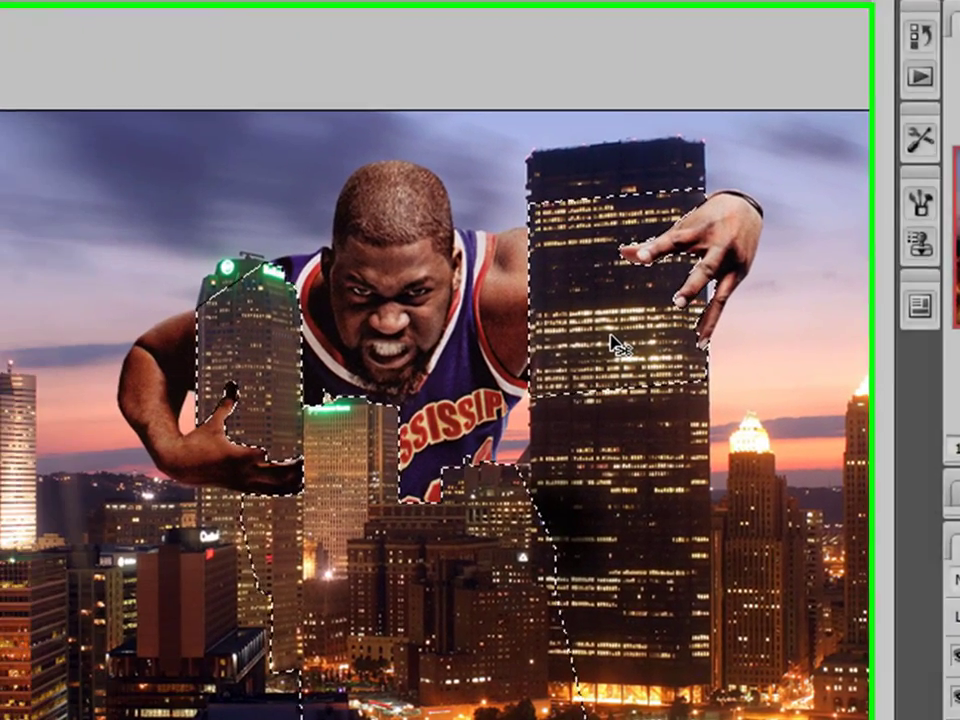
pyautogui.hotkey('ctrl', 'd')
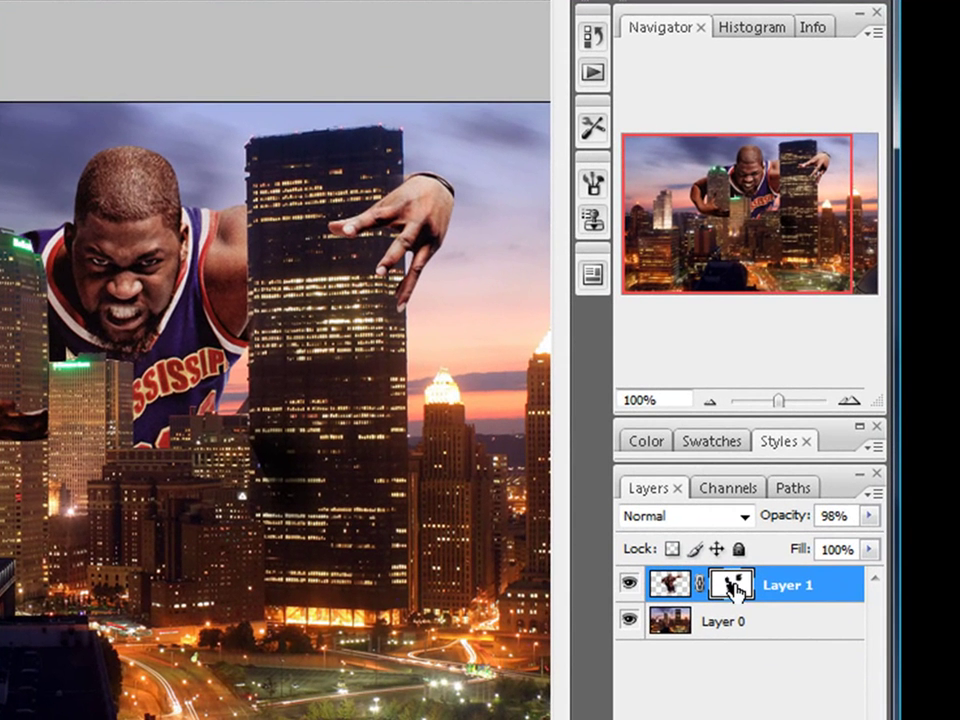
# - Disable and re-enable Layer 1's mask to compare the figure with and without masking
pyautogui.rightClick(731, 590)
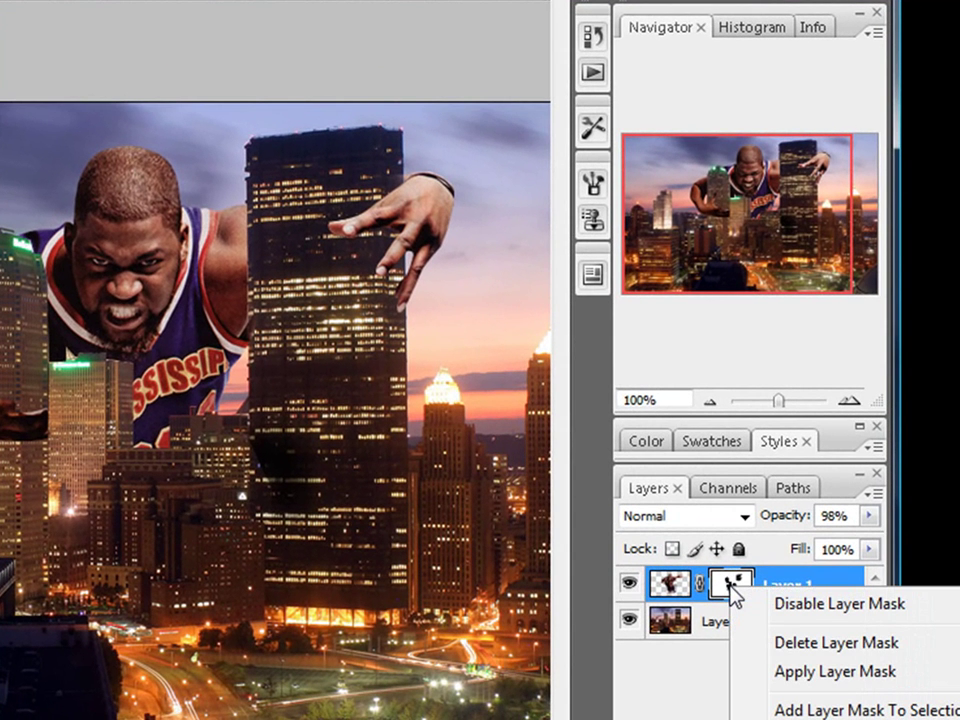
pyautogui.click(800, 605)
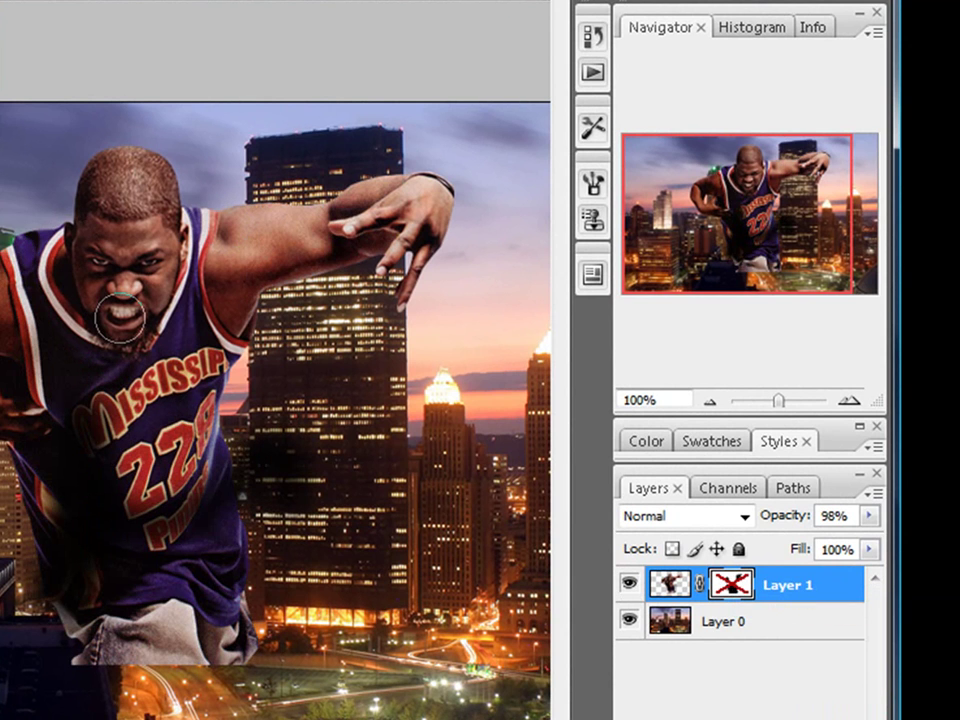
pyautogui.rightClick(741, 588)
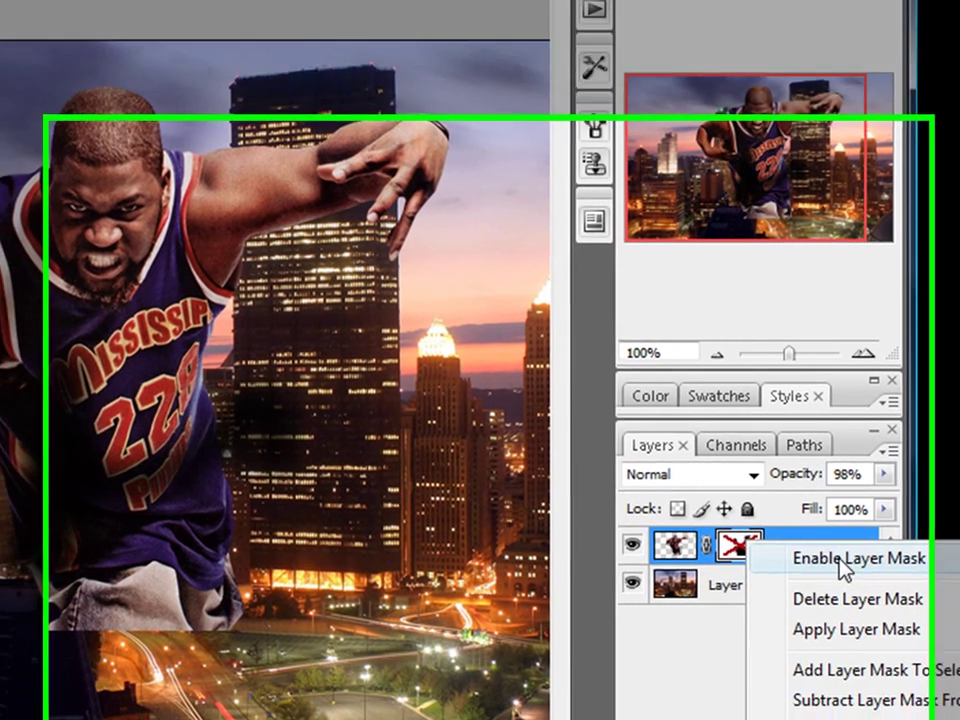
pyautogui.click(828, 602)
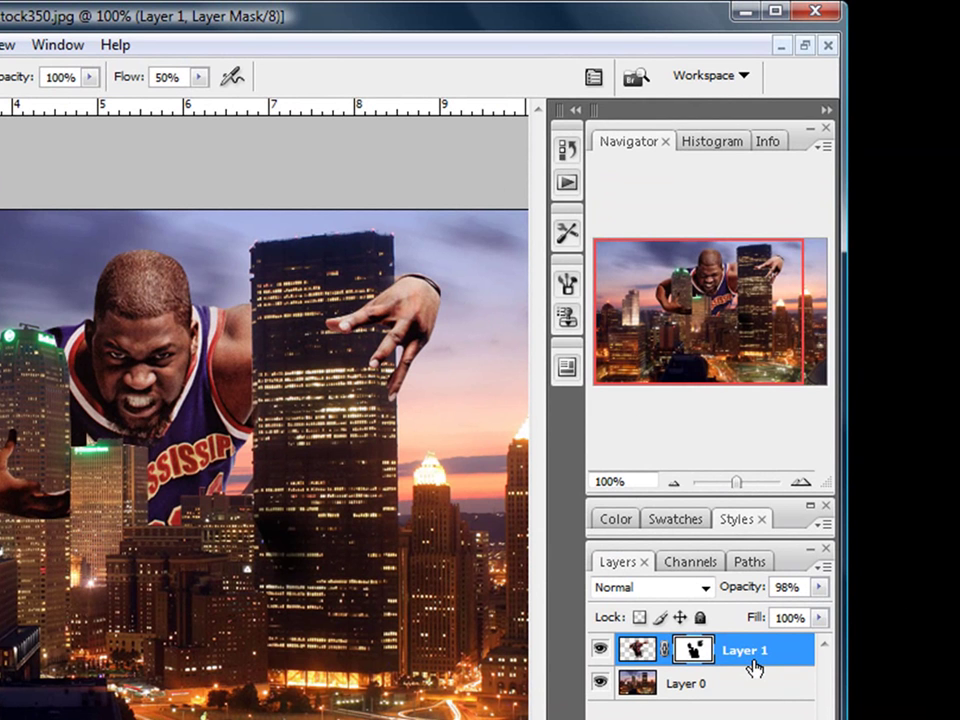
# - Create a new layer above Layer 1 and apply the merged RGB image to it with Multiply blending at 100% opacity
pyautogui.hotkey('ctrl', 'shift', 'n')
pyautogui.press('Return')
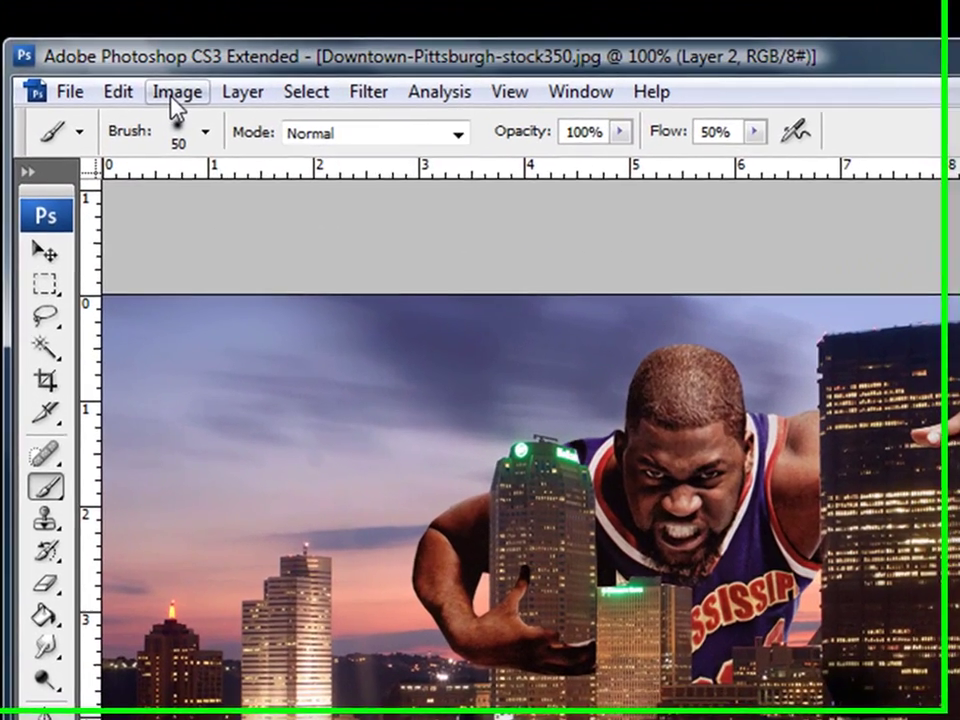
pyautogui.click(126, 78)
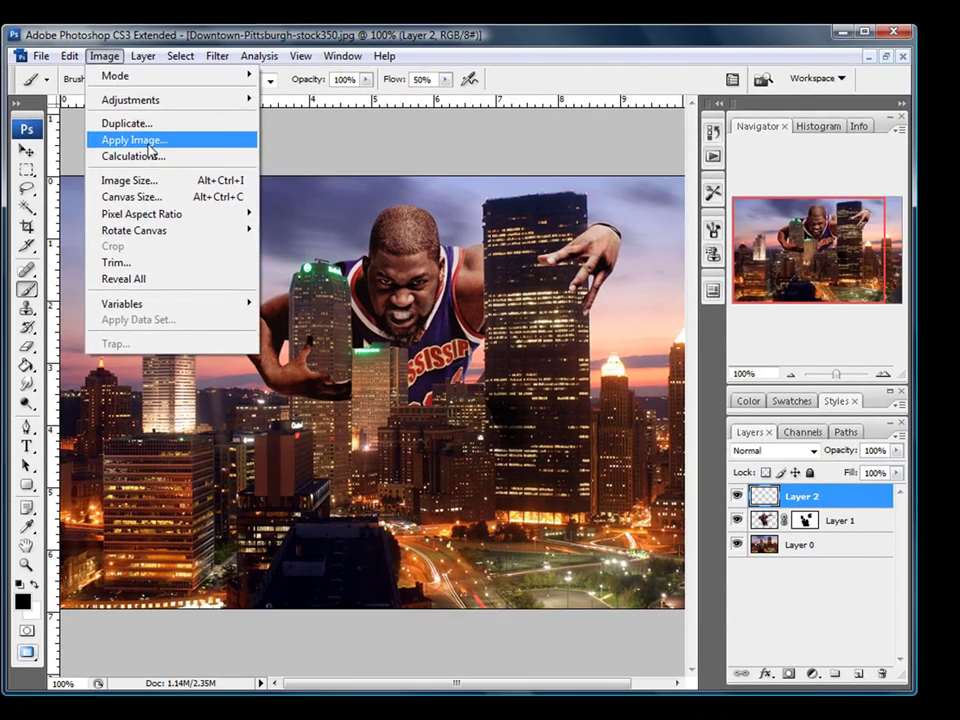
pyautogui.click(232, 238)
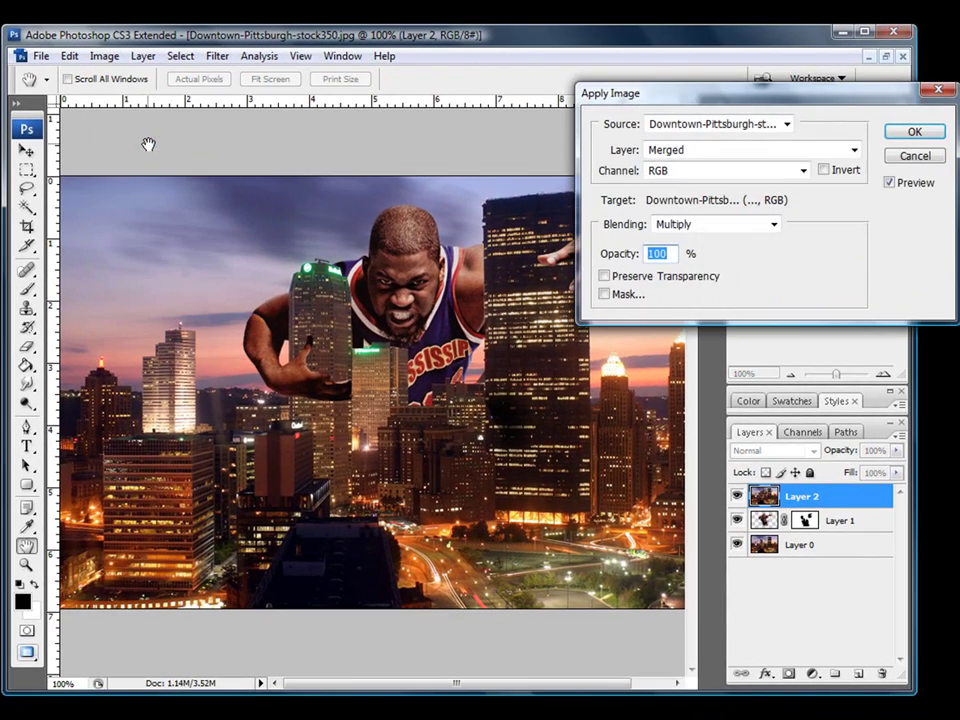
pyautogui.click(910, 138)
pyautogui.press('b')
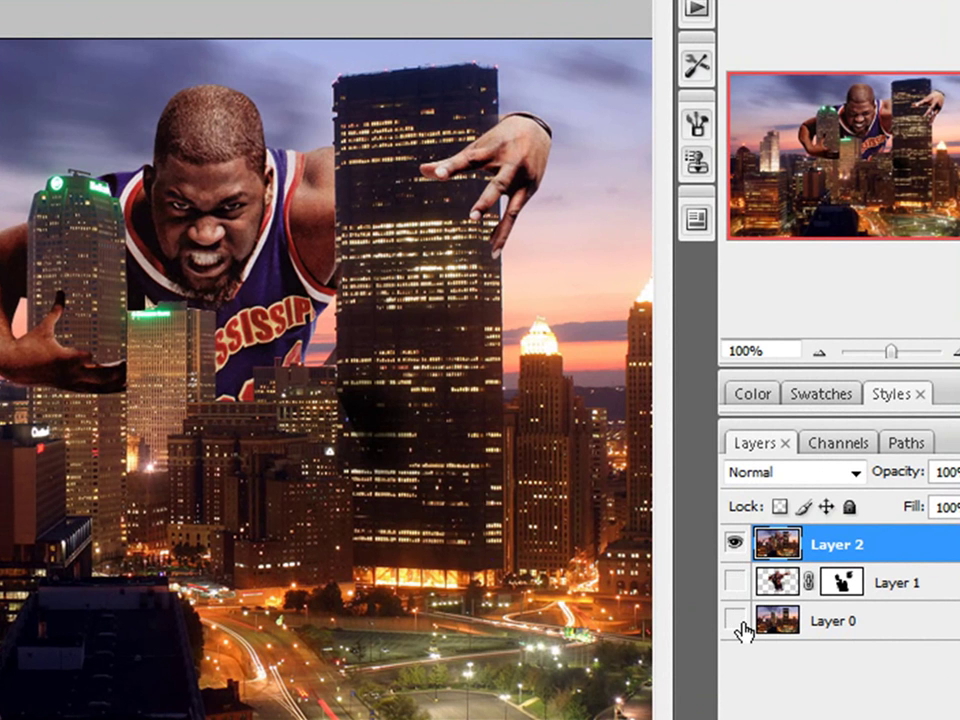
# - Hide Layer 1 and Layer 0, leaving only the merged Layer 2 visible, and duplicate Layer 2
pyautogui.moveTo(740, 598); pyautogui.dragTo(739, 621)
pyautogui.click(738, 562)
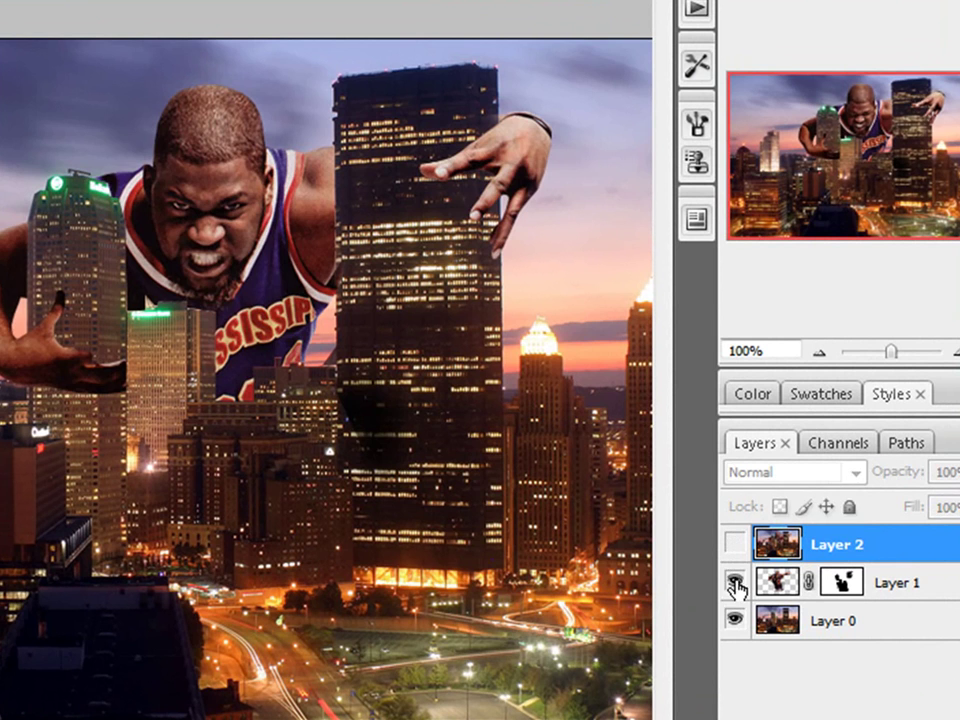
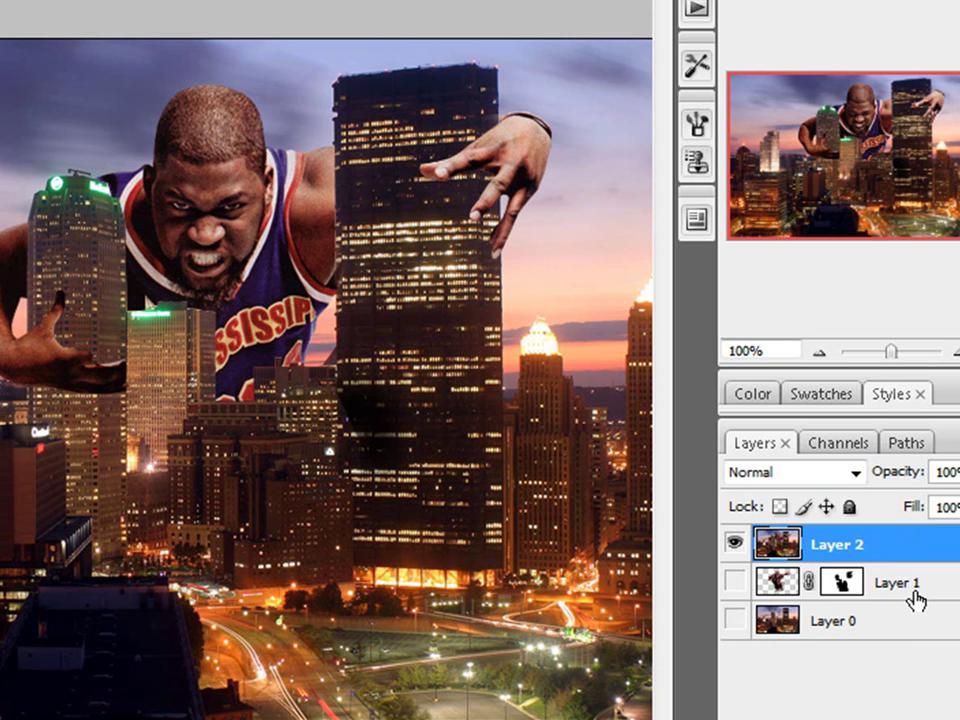
pyautogui.hotkey('ctrl', 'j')
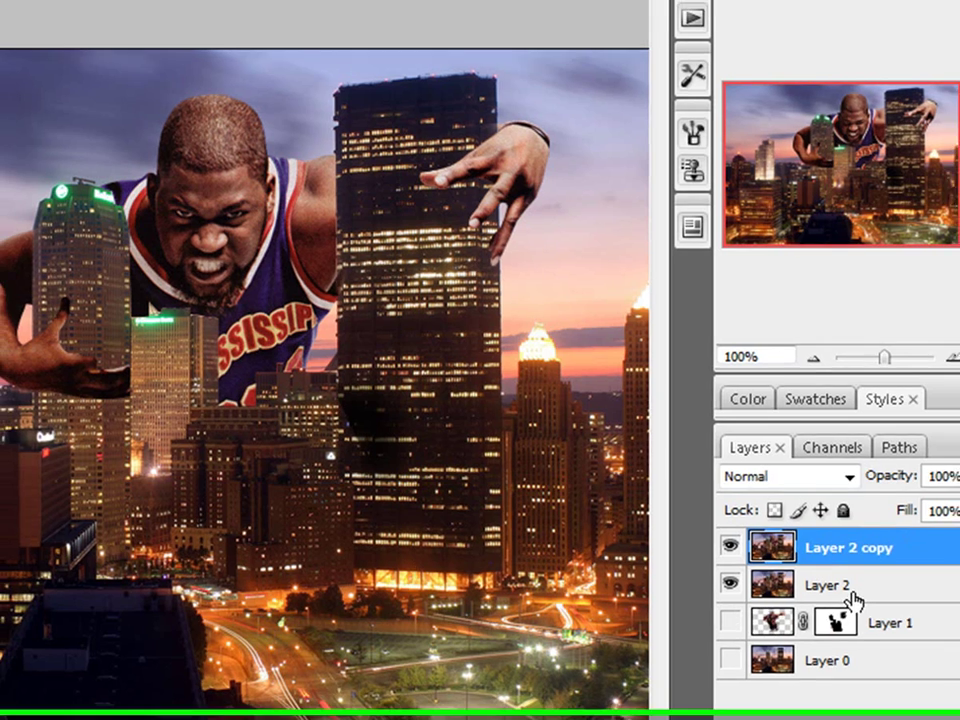
pyautogui.click(858, 585)
pyautogui.rightClick(858, 585)
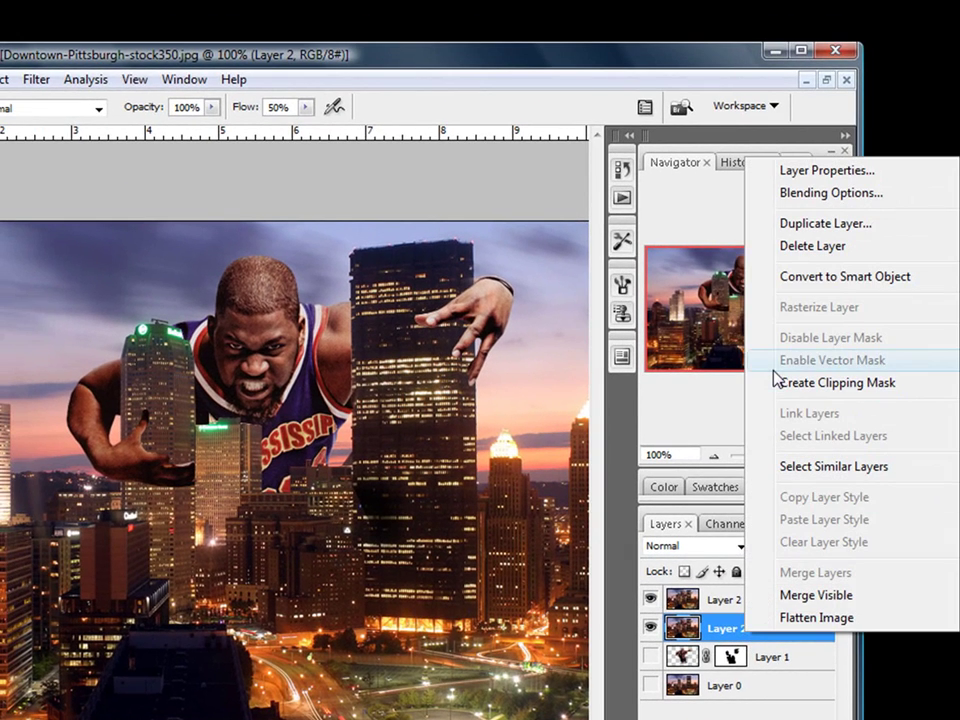
pyautogui.click(528, 78)
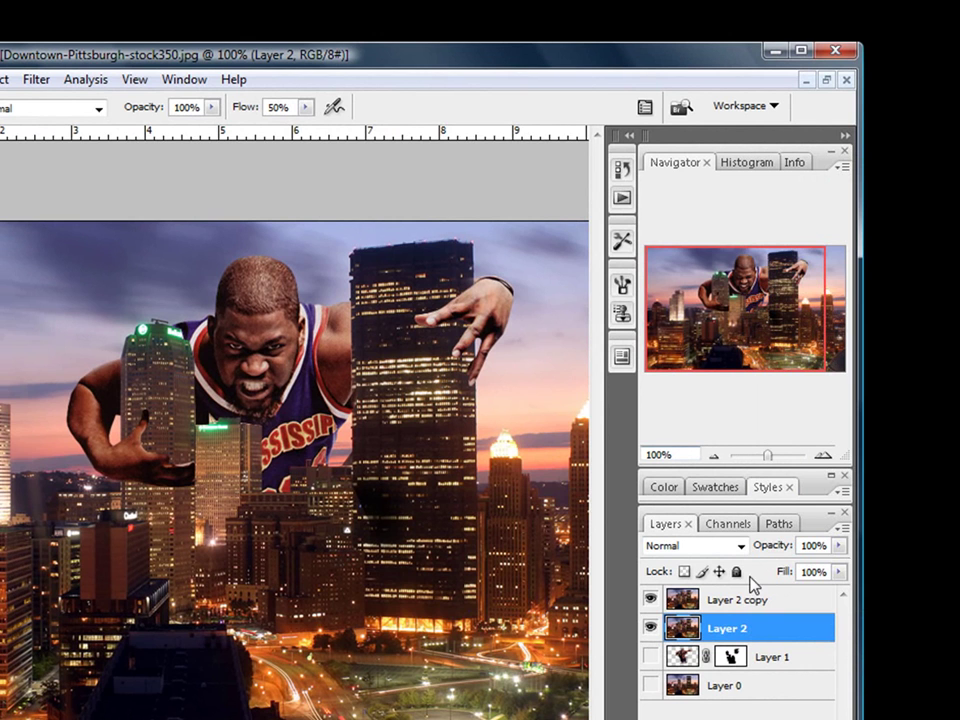
pyautogui.click(756, 600)
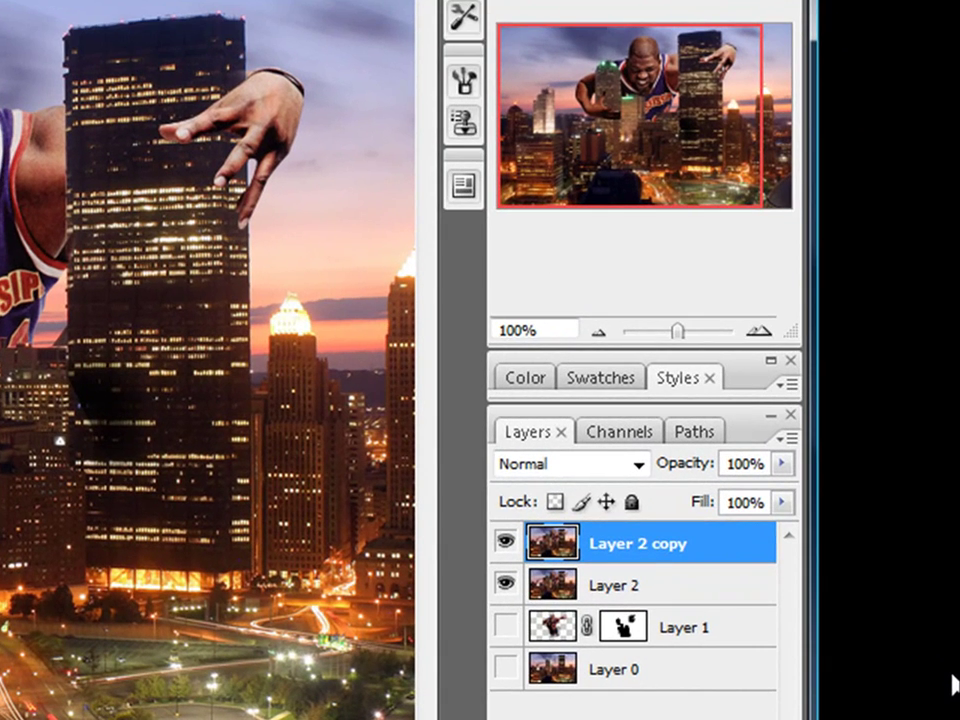
# - Desaturate Layer 2 copy to black and white and add a layer mask to it
pyautogui.hotkey('ctrl', 'shift', 'u')
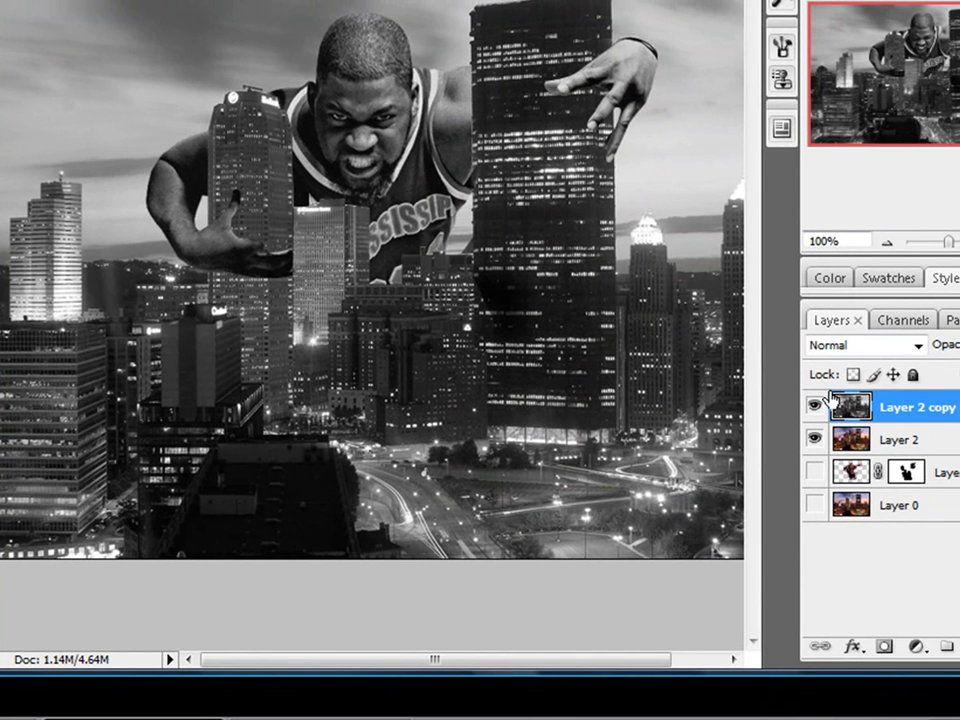
pyautogui.click(884, 649)
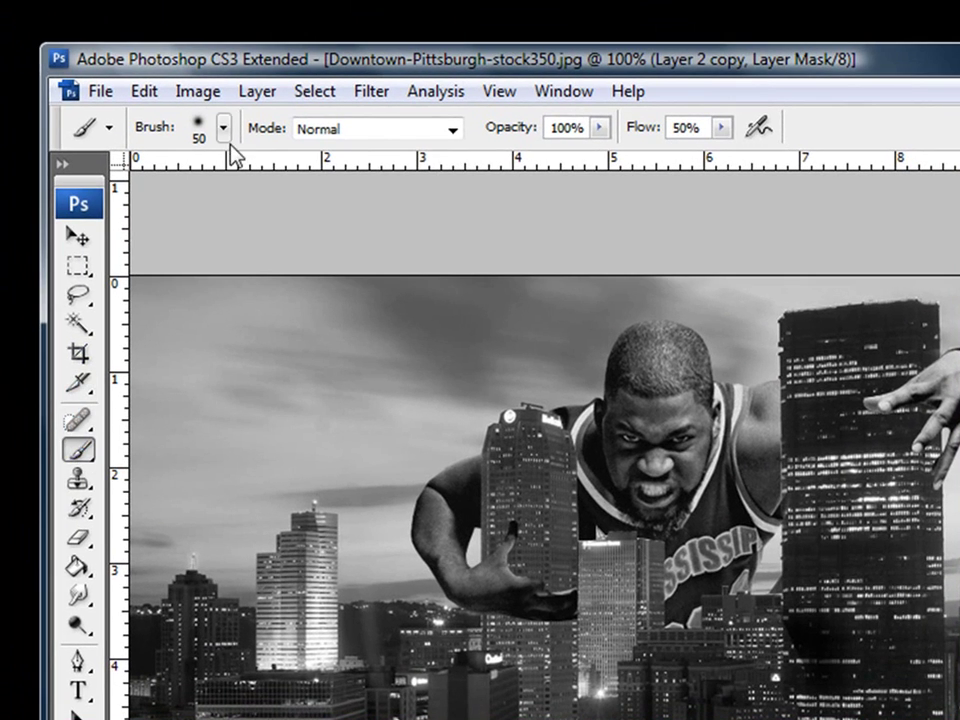
# - Brush black on the Layer 2 copy mask with a size 30 brush to reveal the colour of the glowing crown beside the dark skyscraper
pyautogui.press('[')
pyautogui.press('[')
pyautogui.press('[')
pyautogui.press(']')
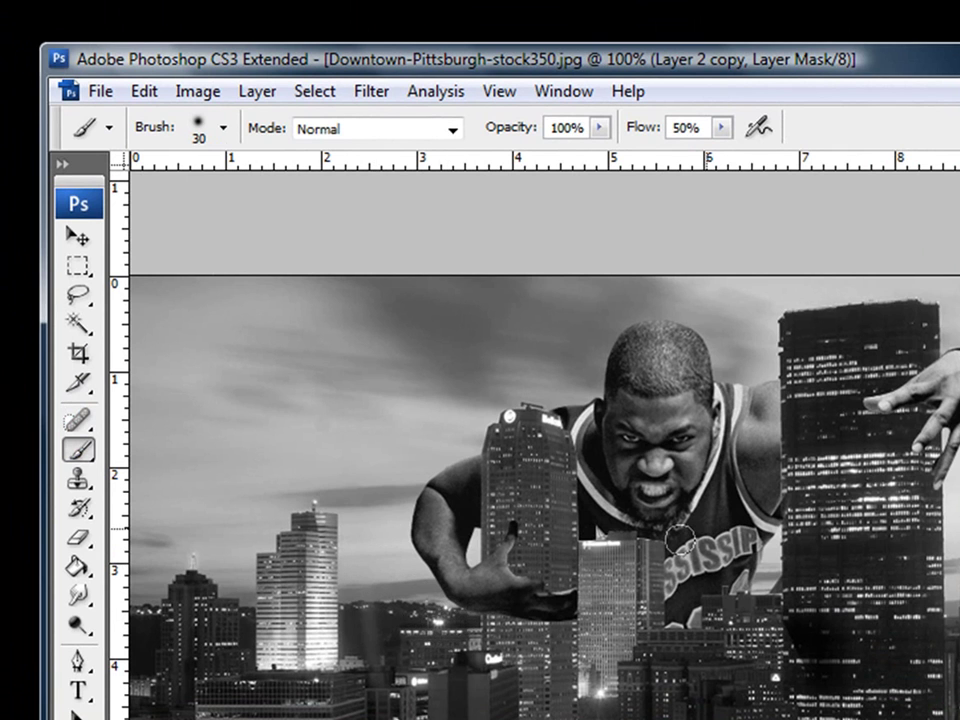
pyautogui.press(']')
pyautogui.press(']')
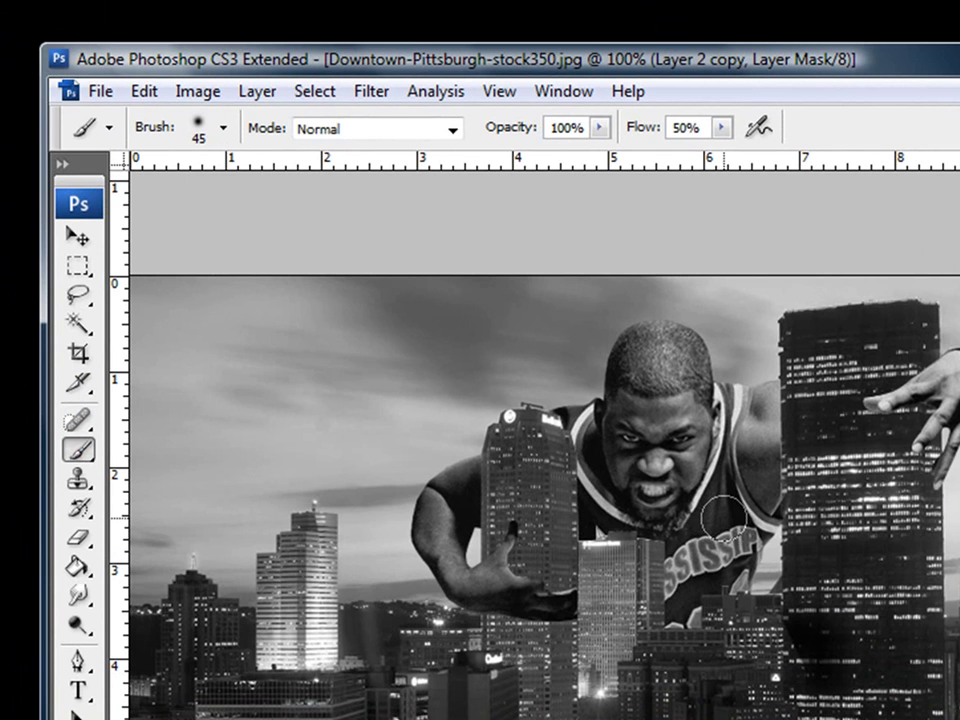
pyautogui.press('[')
pyautogui.press(']')
pyautogui.press(']')
pyautogui.press('[')
pyautogui.press('[')
pyautogui.press('[')
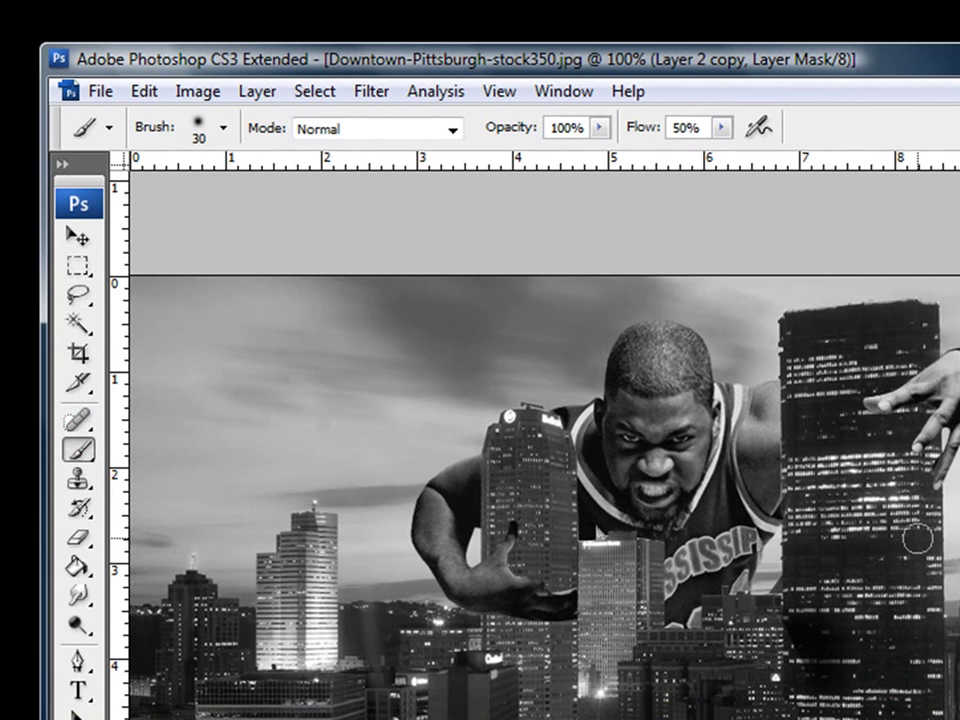
pyautogui.press(']')
pyautogui.press('[')
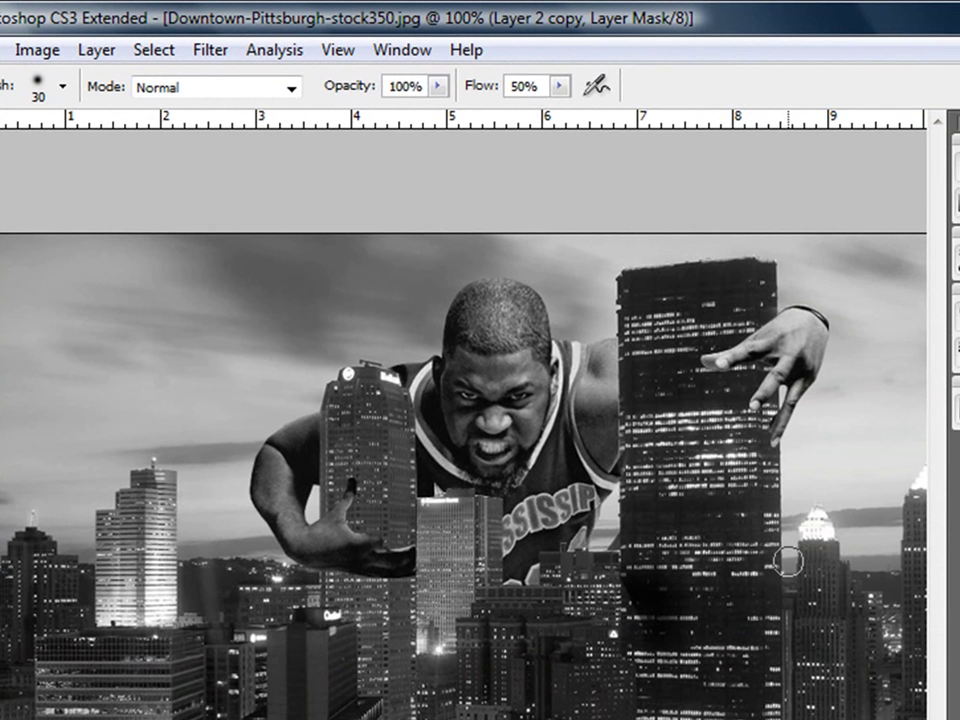
pyautogui.moveTo(810, 528); pyautogui.dragTo(817, 520)
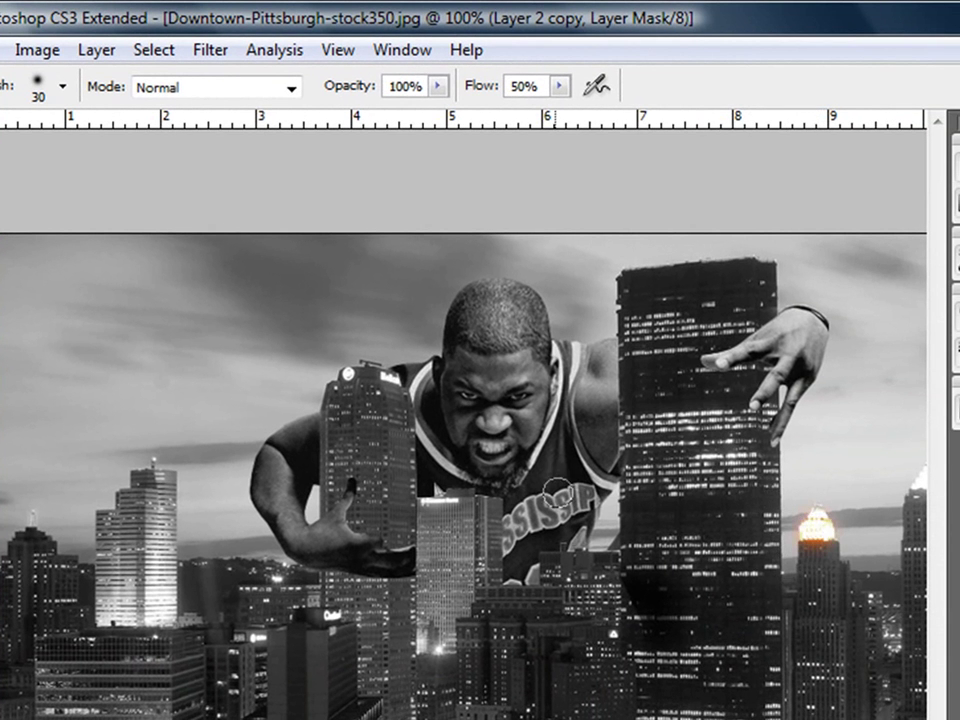
# - Reveal the green rooftop signs on the two central towers and the light below them on the mask, reducing the brush size to 20
pyautogui.moveTo(456, 497); pyautogui.dragTo(428, 497)
pyautogui.press('[')
pyautogui.press('[')
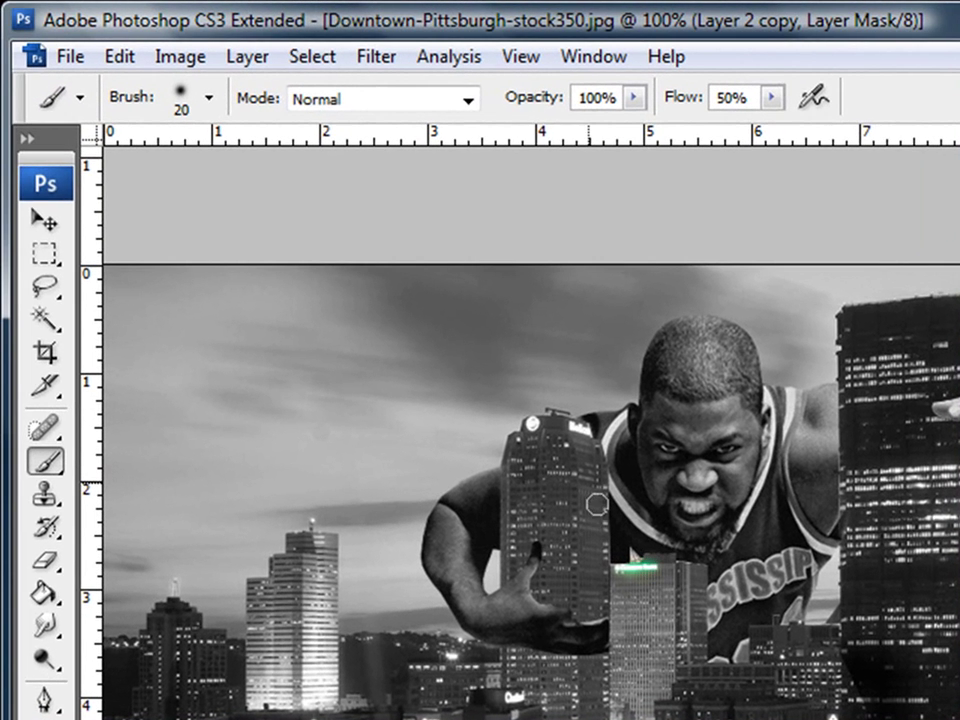
pyautogui.moveTo(531, 423); pyautogui.dragTo(588, 426)
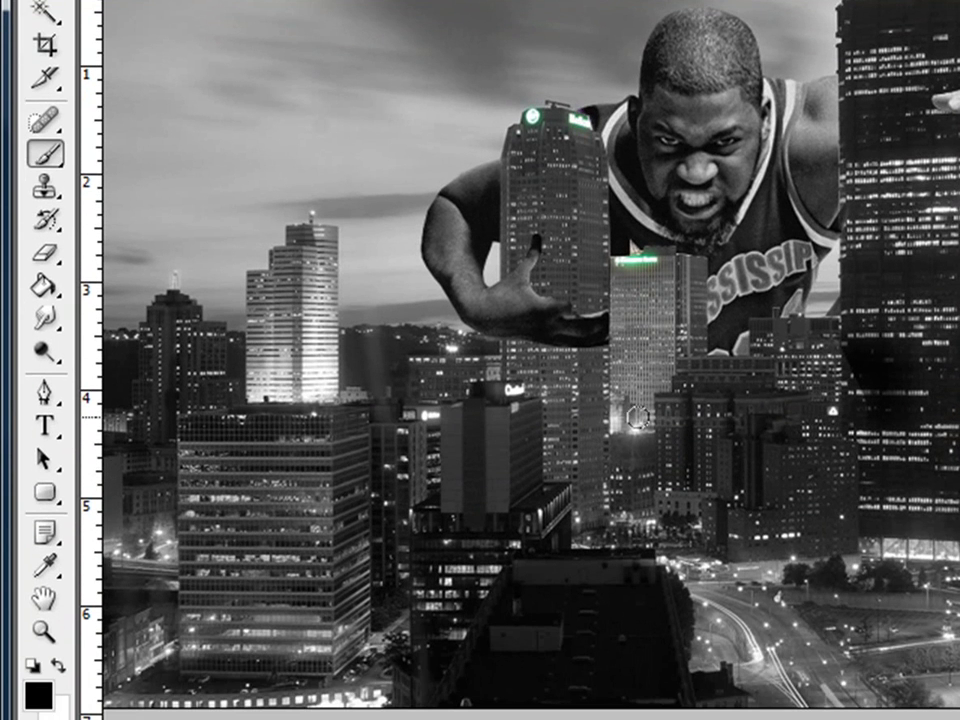
pyautogui.click(637, 430)
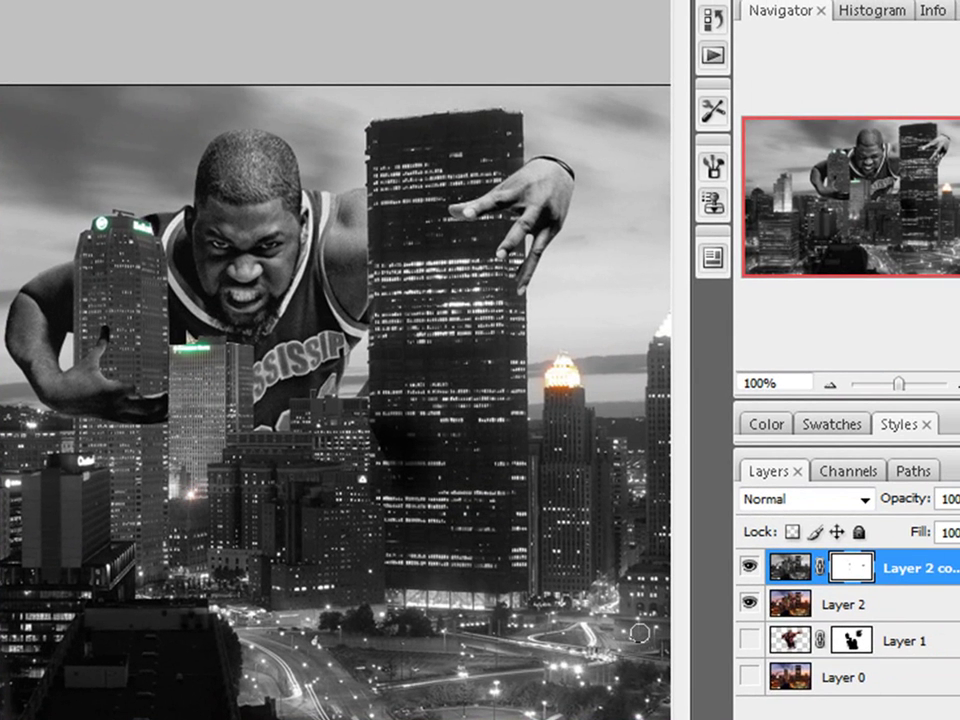
# - Toggle Layer 2 copy's visibility to compare the selective-colour version with the full-colour image, leaving the layer visible
pyautogui.click(749, 571)
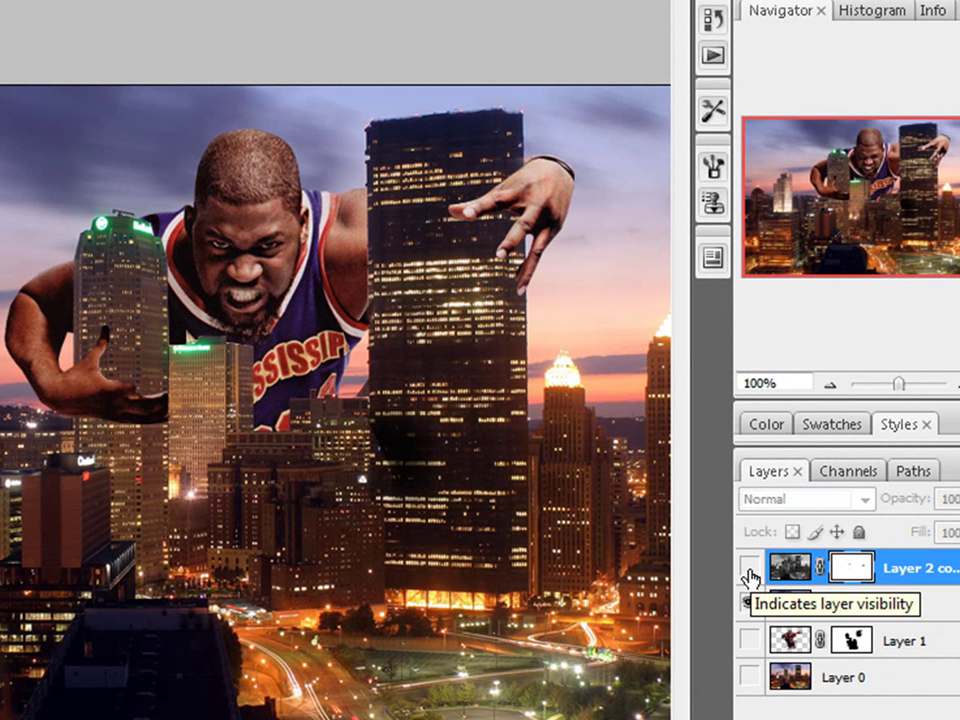
pyautogui.click(749, 571)
pyautogui.click(749, 571)
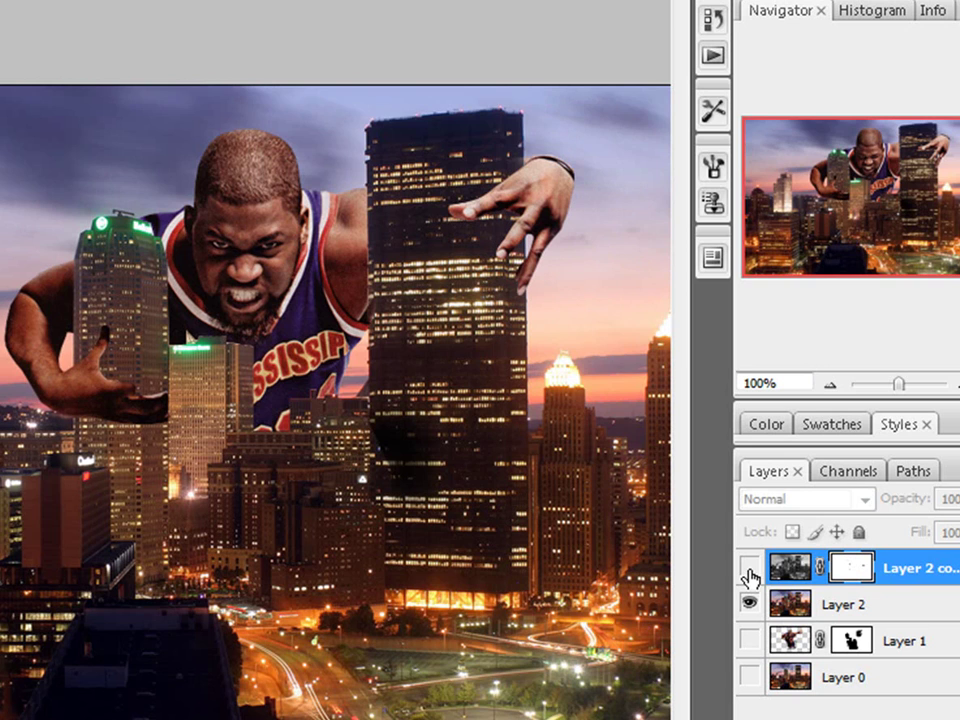
pyautogui.click(749, 571)
pyautogui.hscroll(1, 656, 322)
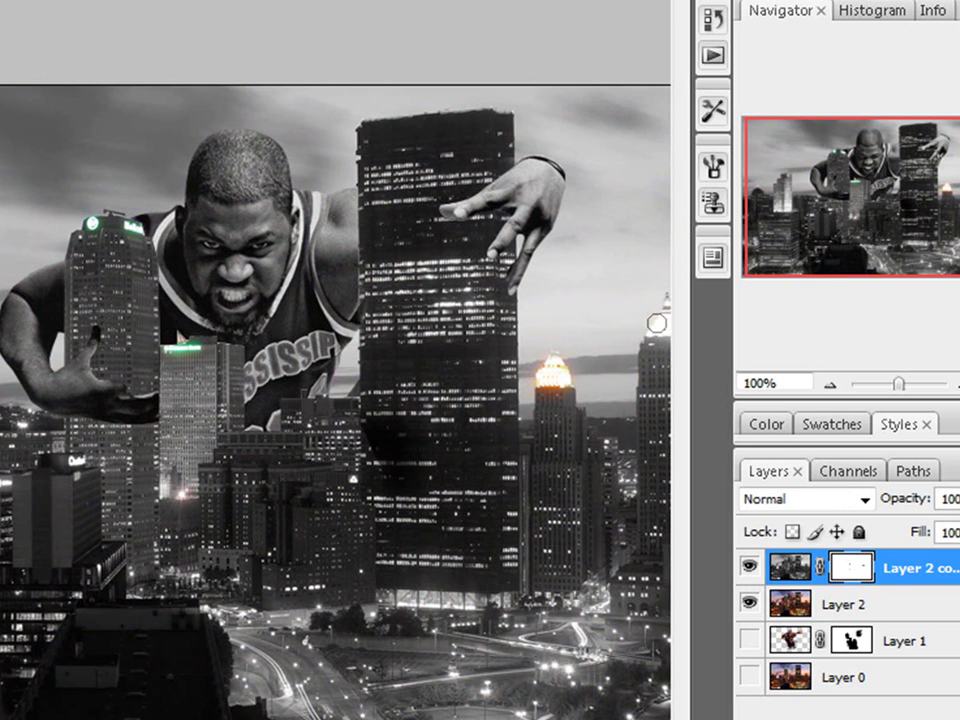